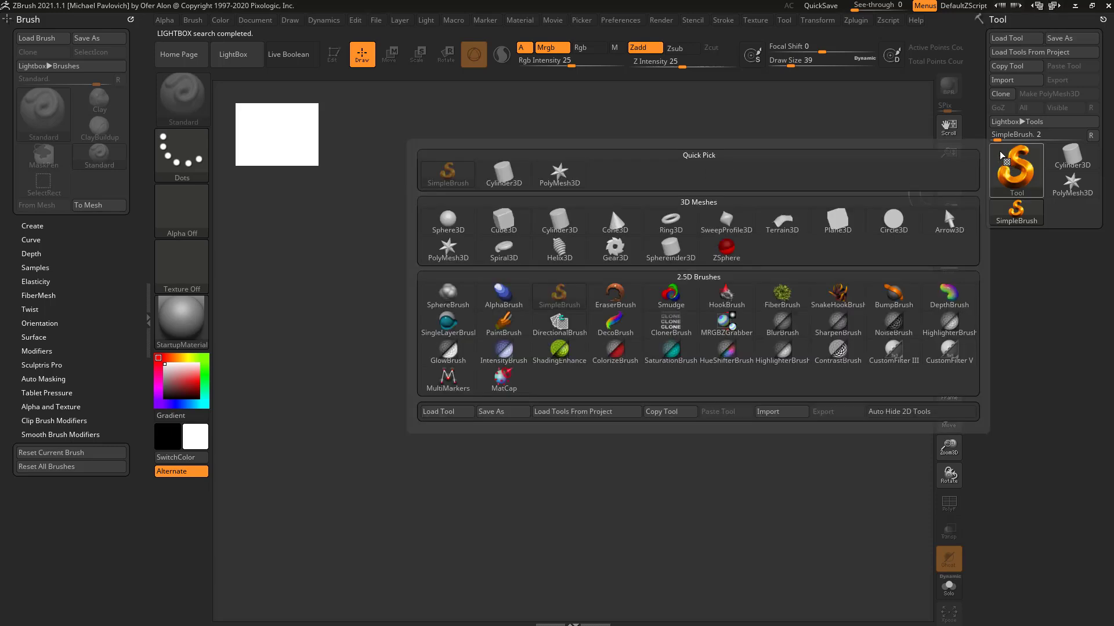
- Draw a Plane3D primitive on the canvas in Edit mode and convert it to a PolyMesh3D
click(1011, 167)
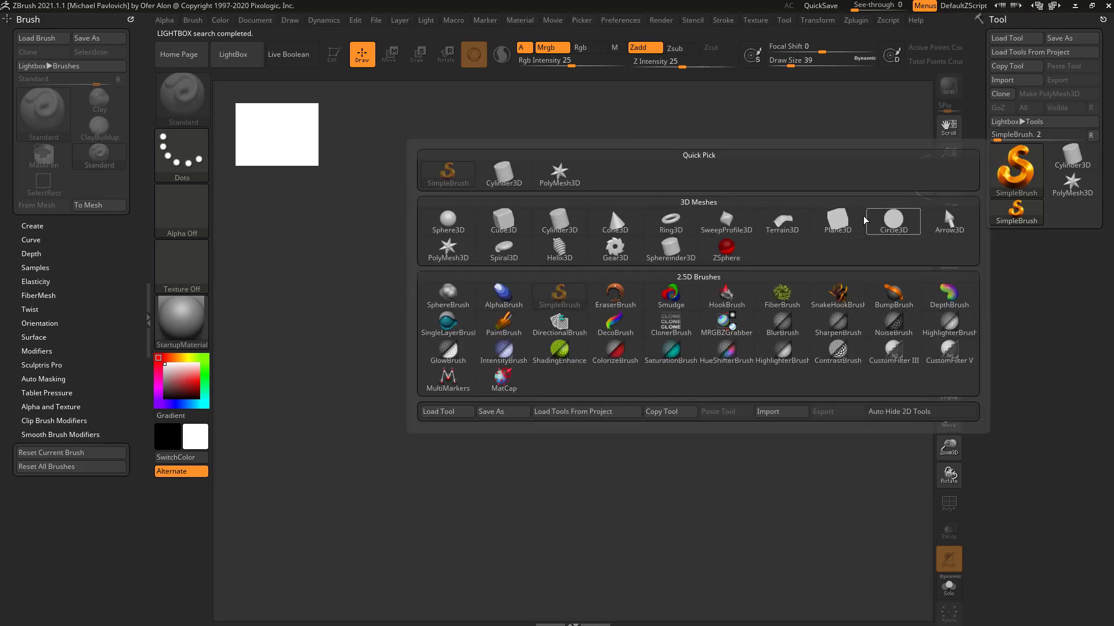
click(1015, 164)
click(837, 220)
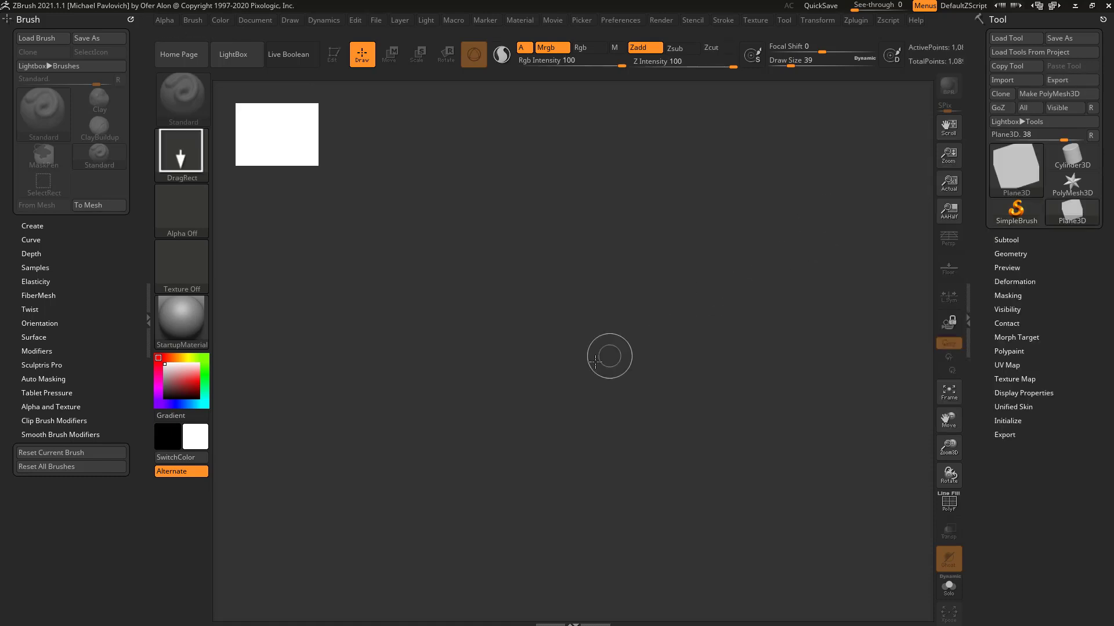
drag(569, 347, 632, 496)
click(335, 55)
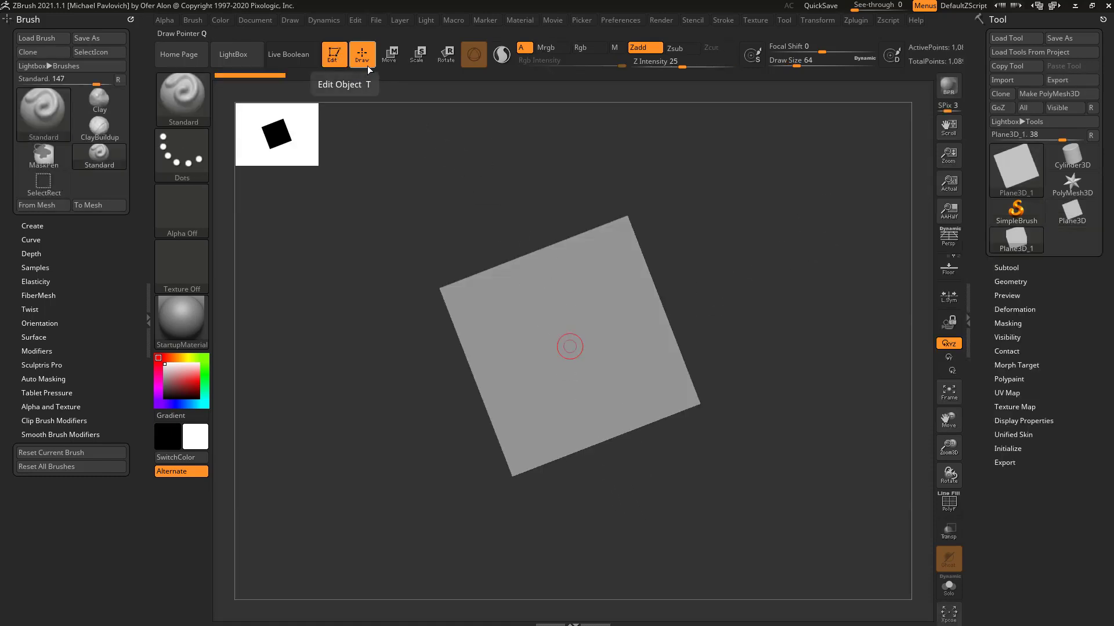
click(1049, 93)
drag(814, 320, 284, 343)
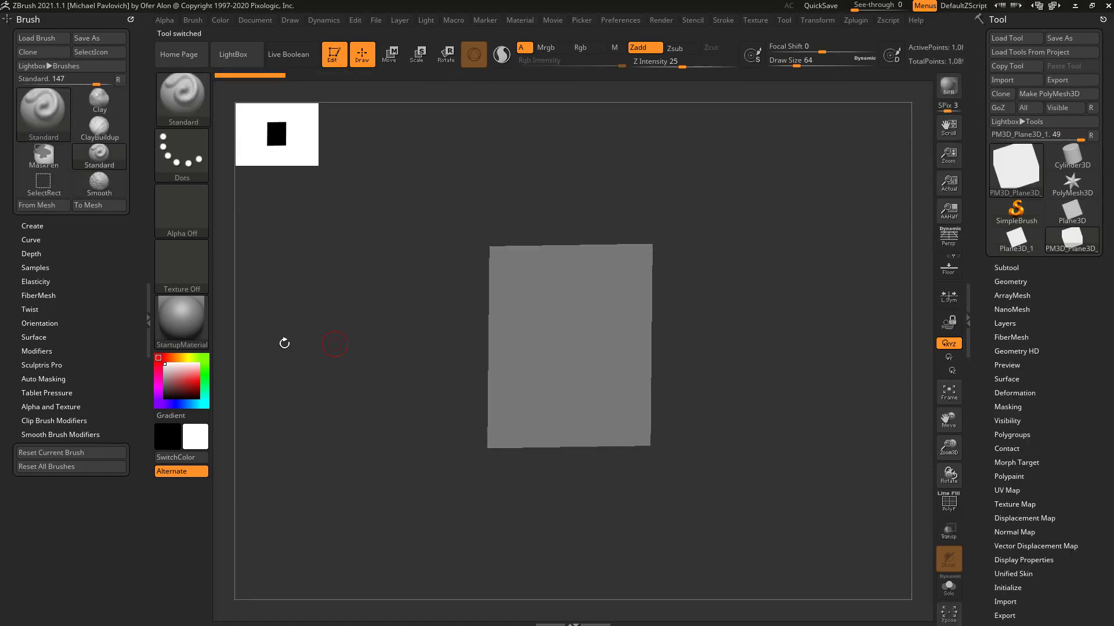
- Apply the SkinShade4 material to the plane and turn on its polyframe display
key(m)
click(922, 518)
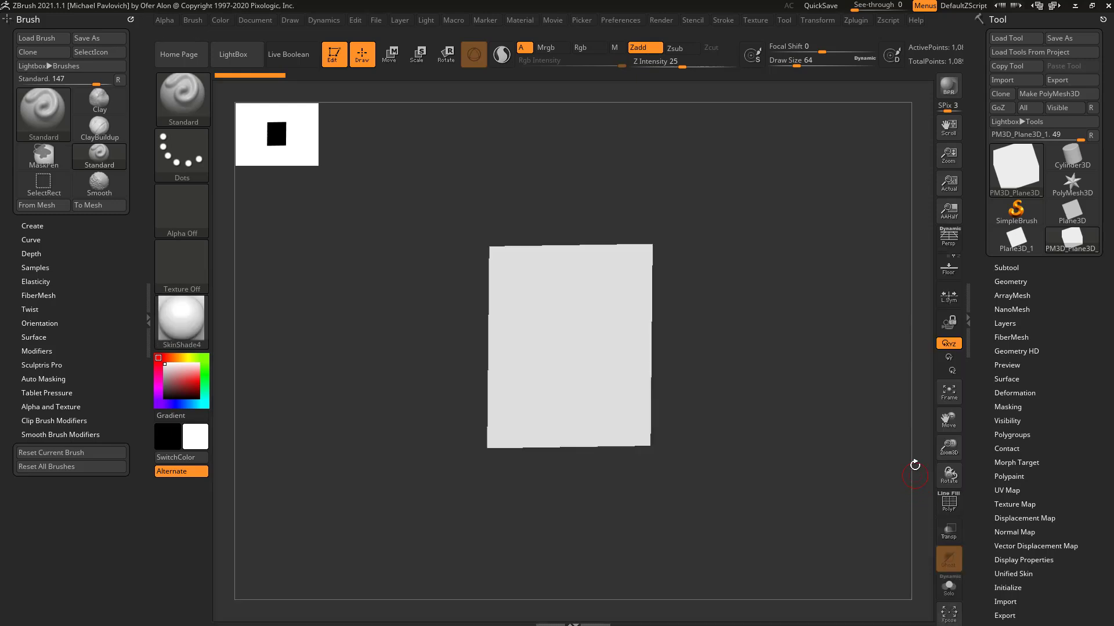
click(953, 498)
mouse_move(818, 452)
mouse_down()
mouse_move(845, 378)
mouse_move(854, 436)
mouse_move(893, 386)
mouse_up()
- Activate Dynamic Subdiv on the plane and set SmoothSubdiv to 0
shift+click(1011, 281)
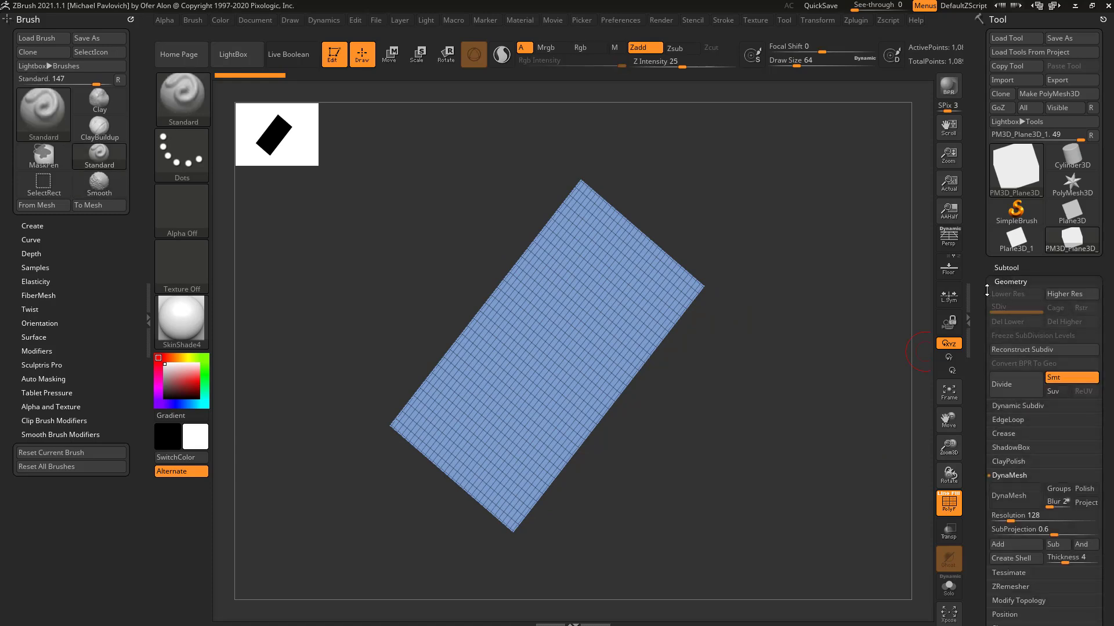
drag(984, 290, 984, 209)
click(1013, 329)
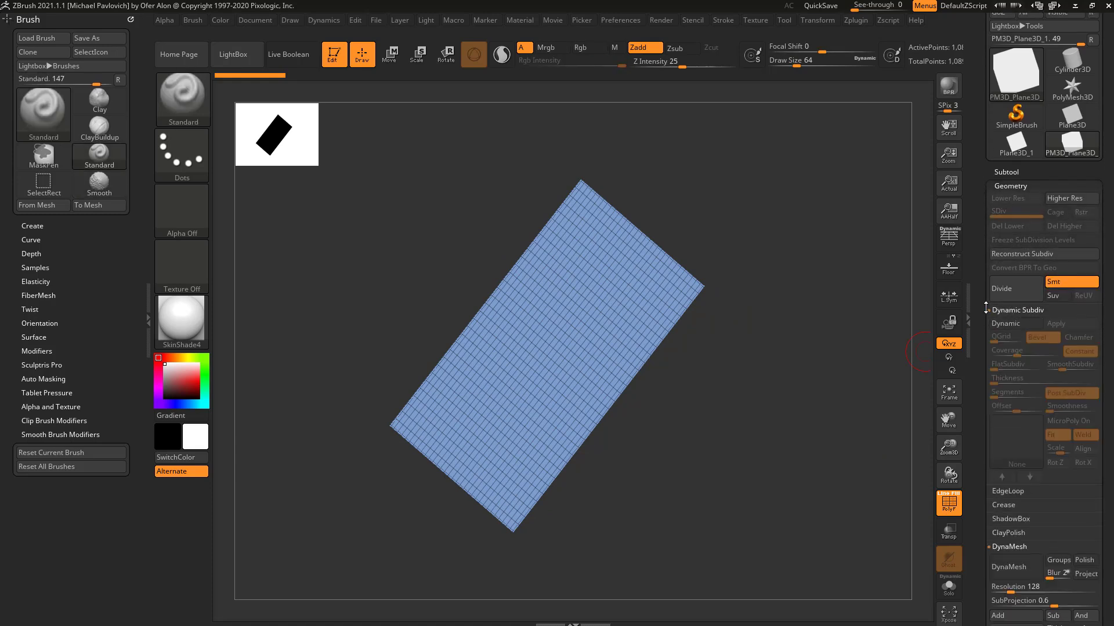
click(1022, 293)
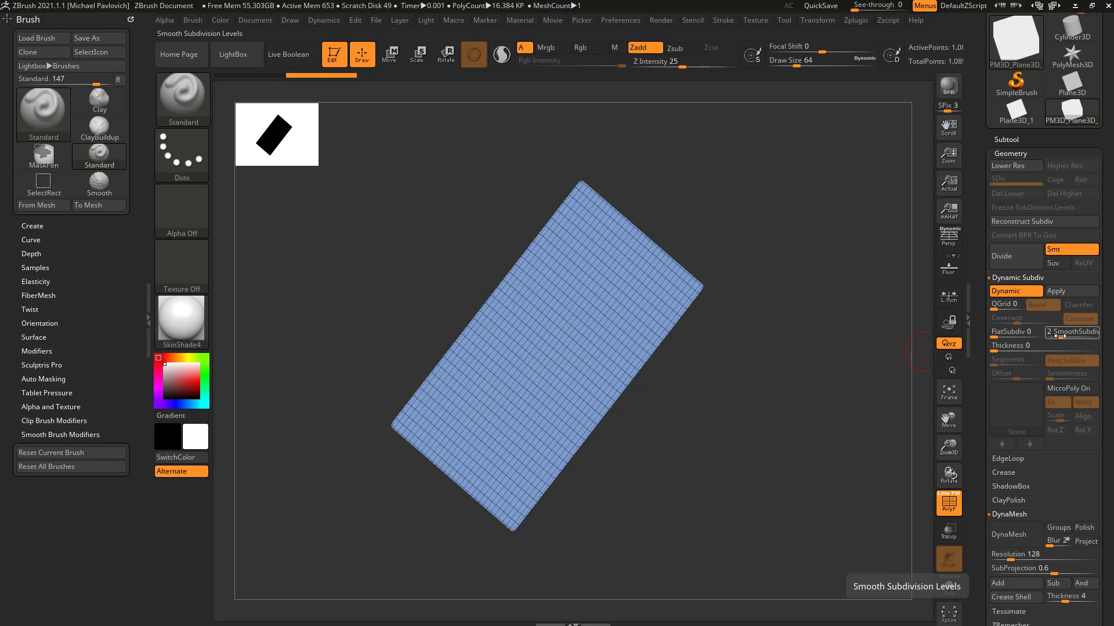
drag(1056, 336, 1047, 336)
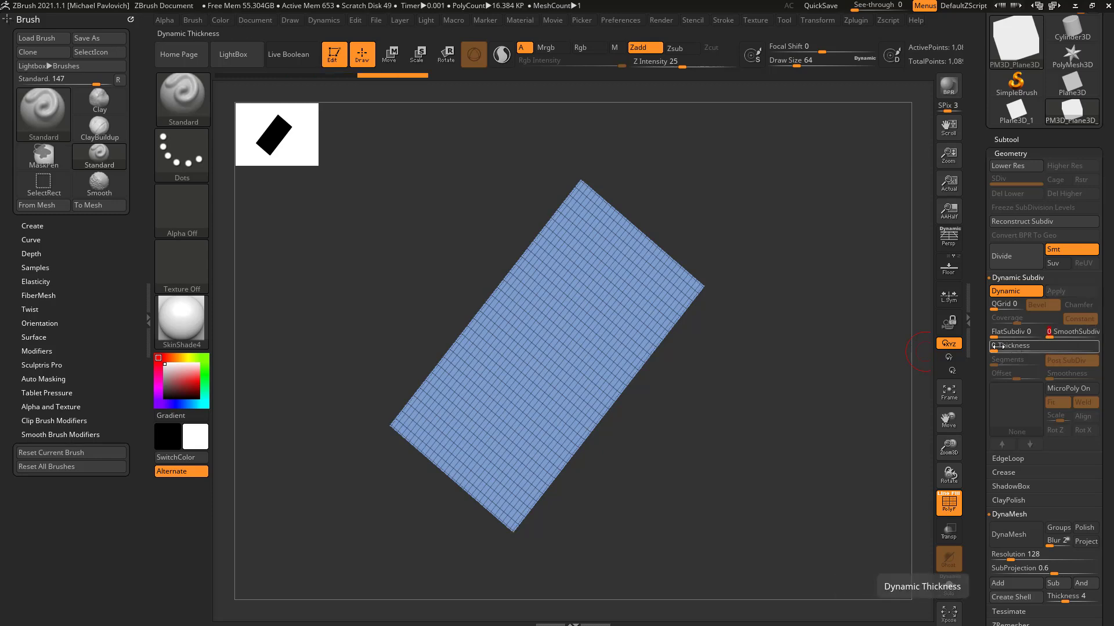
- Set the plane's Dynamic Subdiv Thickness to 0.01151
click(1002, 352)
drag(995, 352, 1026, 351)
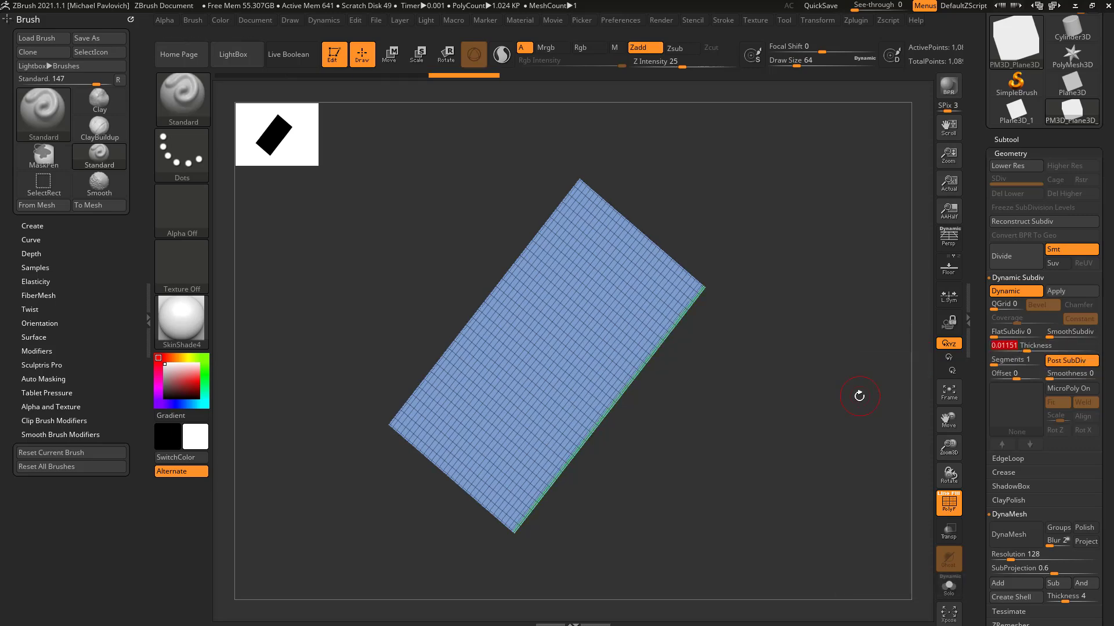
drag(858, 392, 870, 342)
- Turn off Dynamic Subdiv for the plane, choosing Always YES for its automatic activation
click(998, 292)
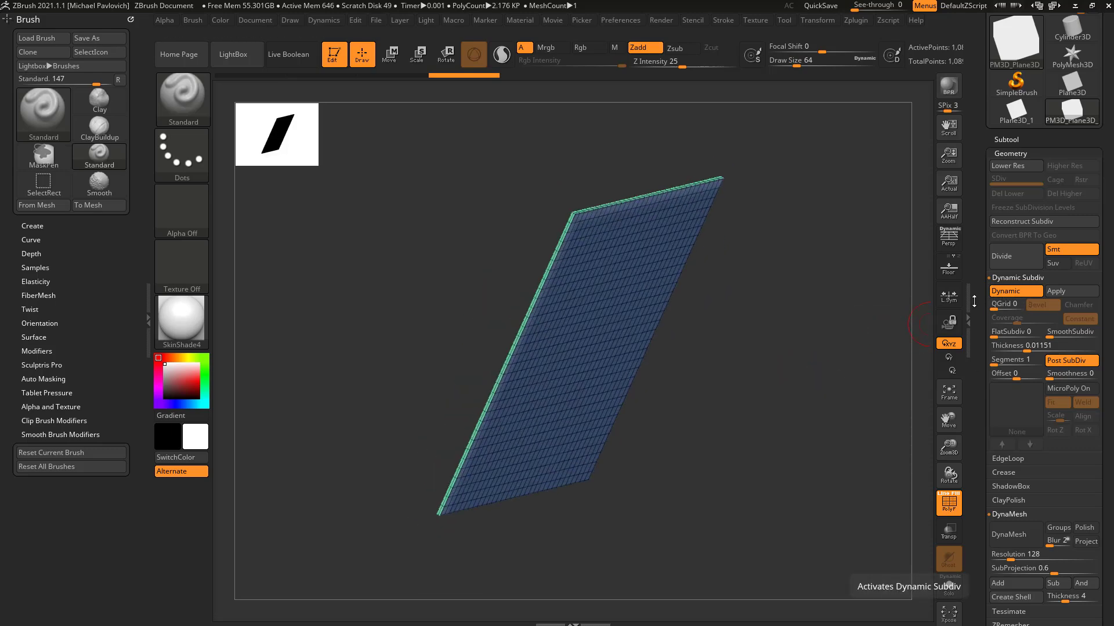
key(d)
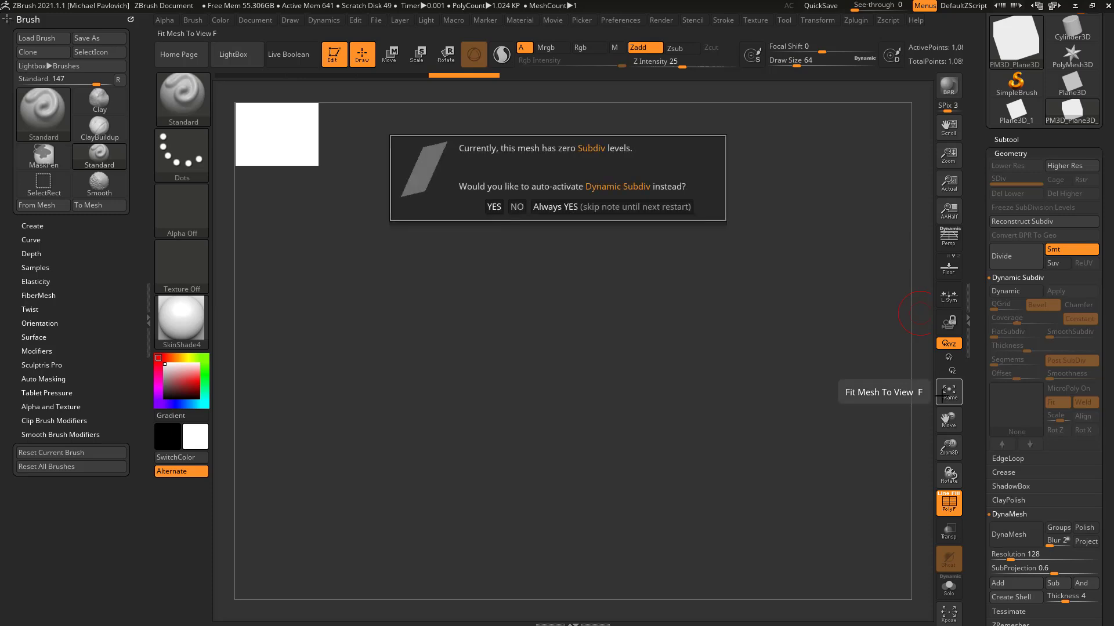
click(556, 207)
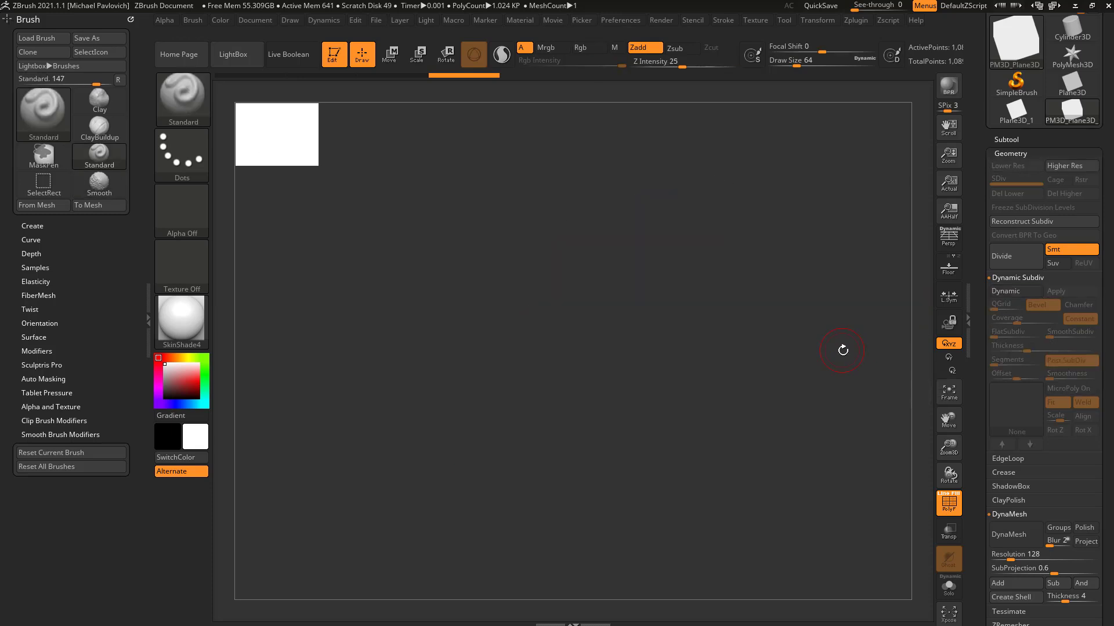
drag(839, 351, 809, 366)
key(shift+d)
drag(983, 359, 973, 252)
key(shift)
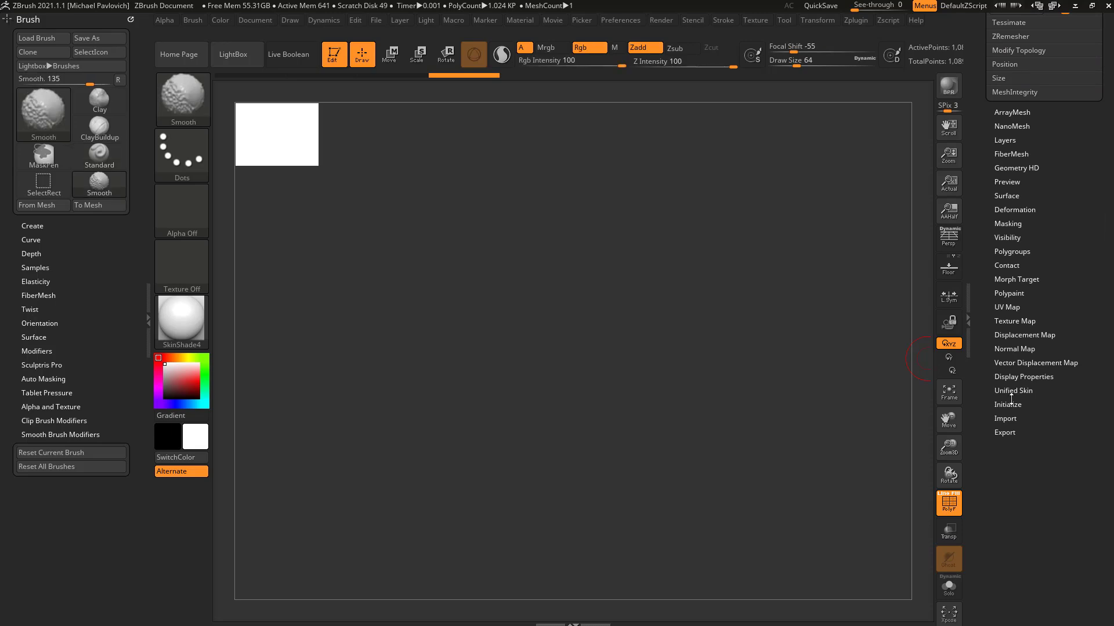
- Turn on double-sided display for the plane in its display properties
click(1013, 377)
click(1010, 418)
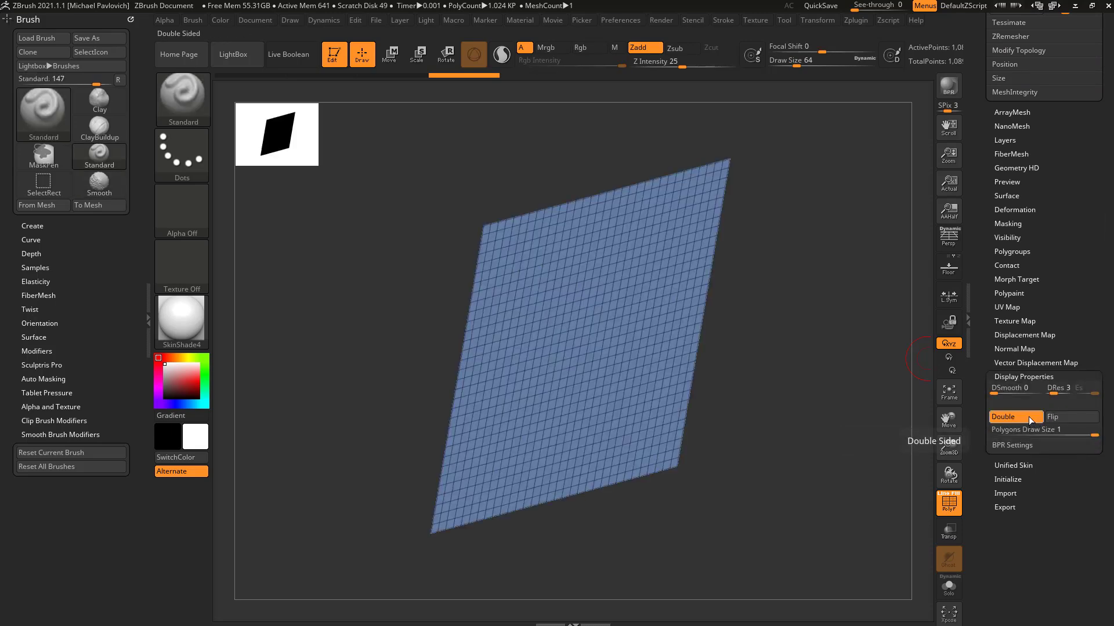
drag(977, 340, 977, 399)
drag(830, 362, 837, 405)
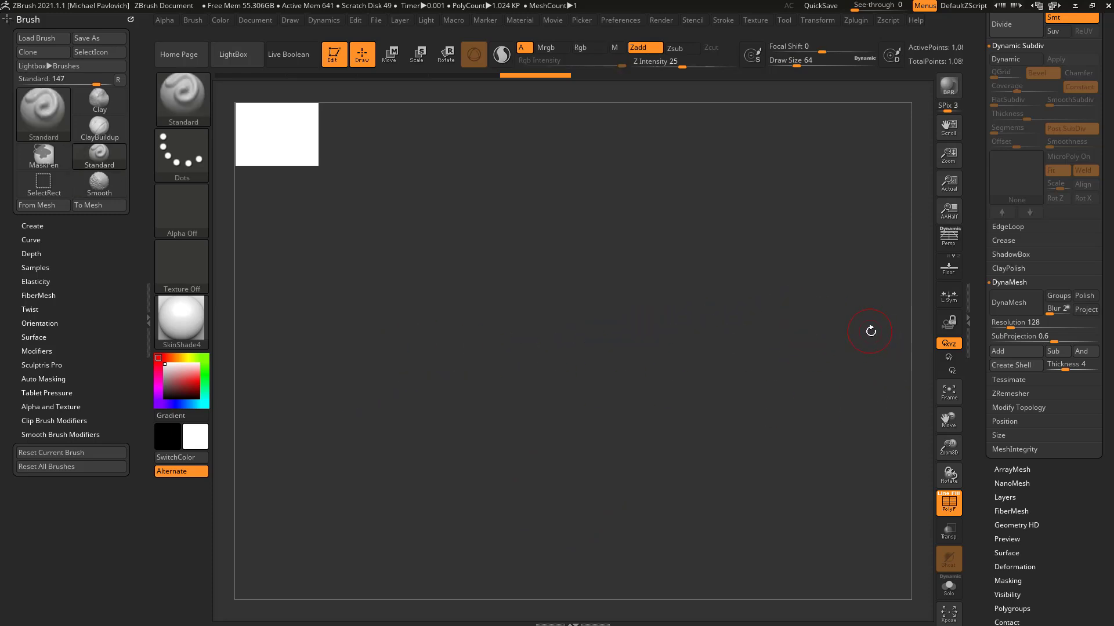
- Reactivate Dynamic Subdiv and inspect the thickened plane edge-on and from both sides
drag(979, 331, 975, 410)
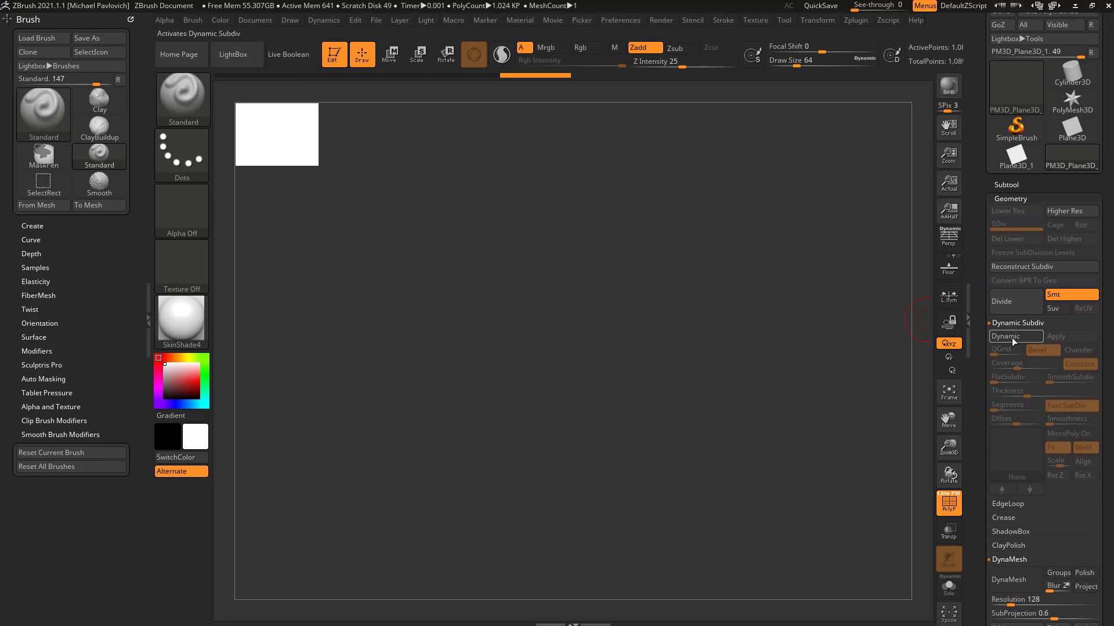
scroll(1003, 339, down, 10)
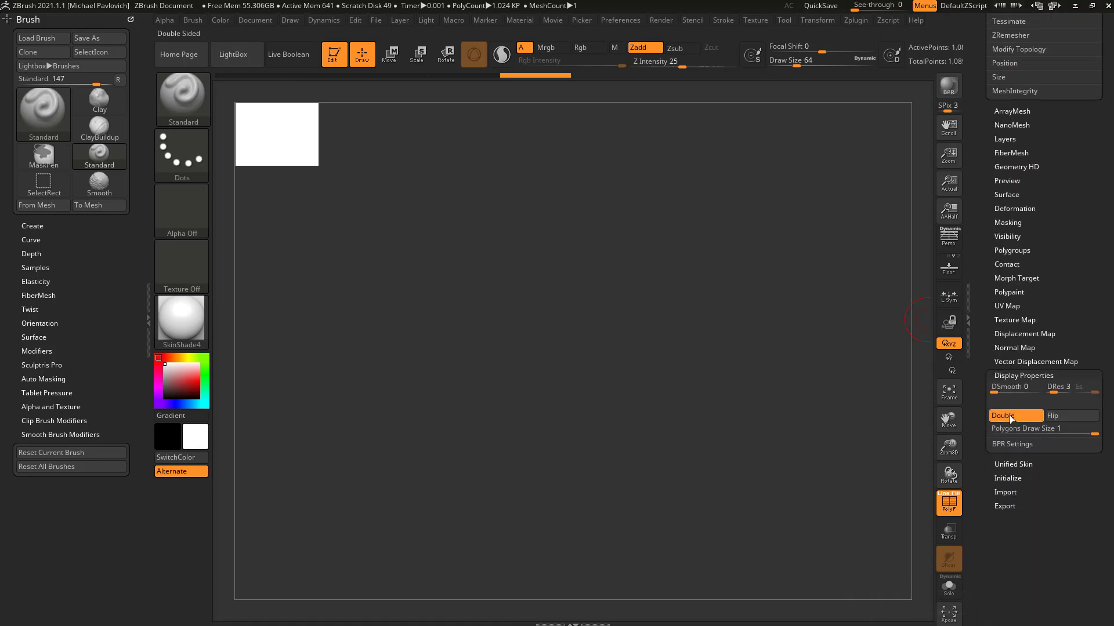
scroll(997, 337, up, 10)
click(1005, 346)
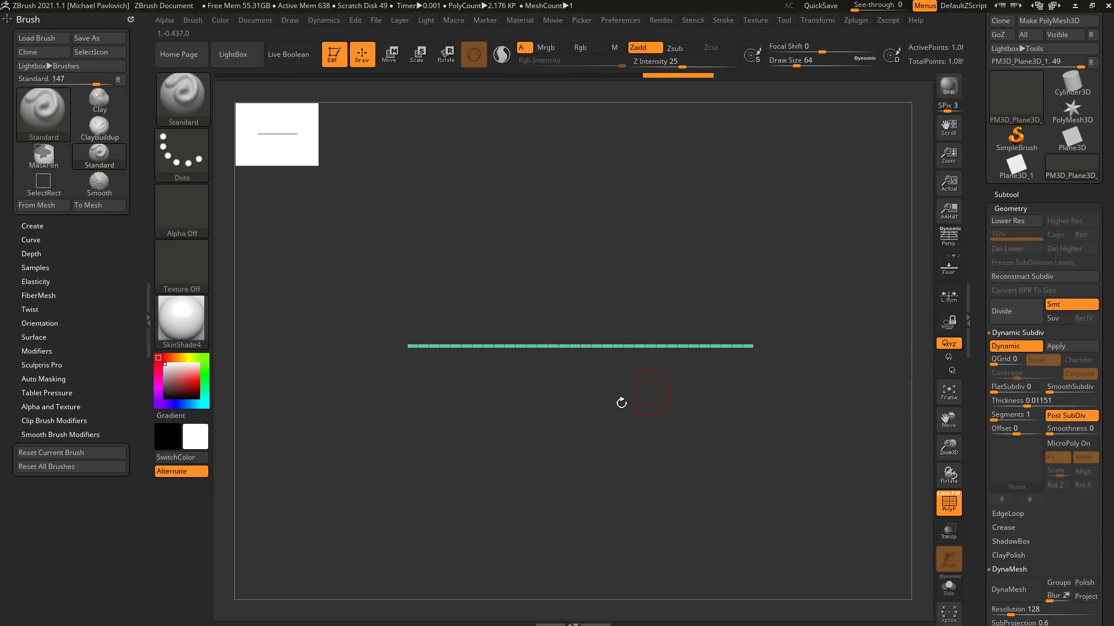
mouse_move(770, 331)
mouse_down()
mouse_move(823, 409)
mouse_move(851, 413)
mouse_move(859, 356)
mouse_move(877, 422)
mouse_move(868, 402)
mouse_move(773, 337)
mouse_up()
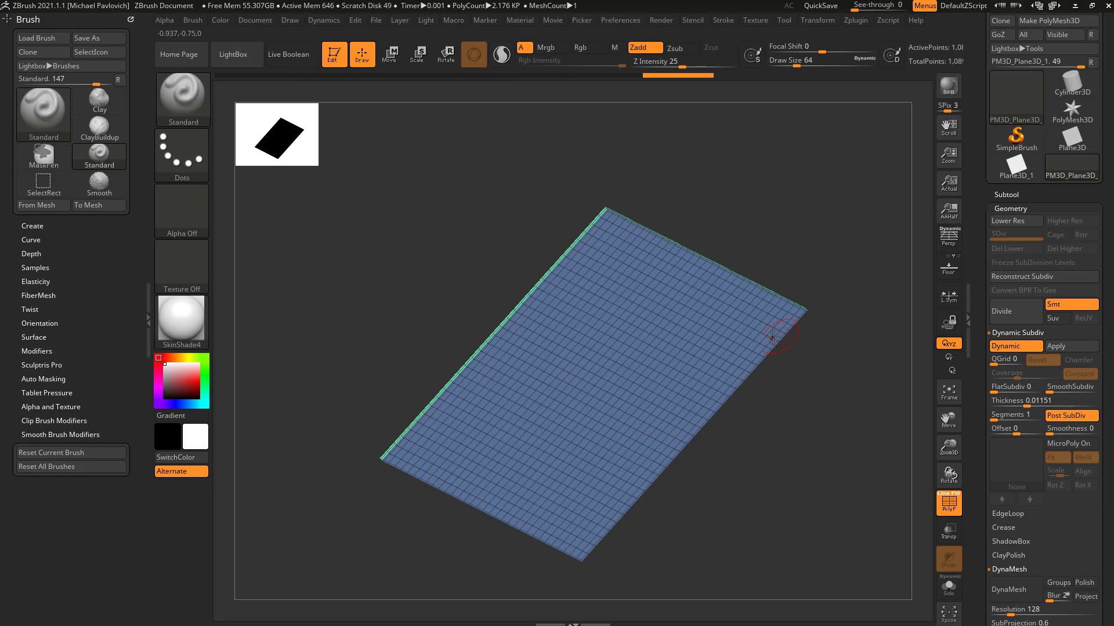
drag(747, 268, 804, 313)
drag(836, 372, 728, 348)
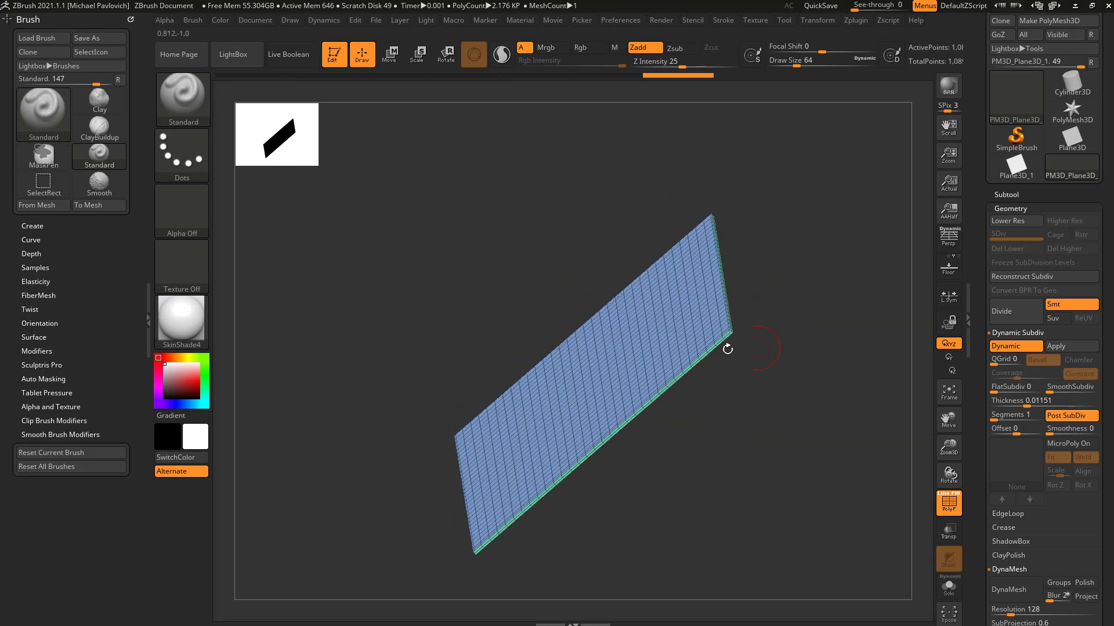
- Try to pull a small bump out of the middle of the plane with the Move brush, then undo it
key(s)
drag(699, 392, 731, 392)
key(b)
key(m)
key(v)
drag(623, 360, 492, 259)
key(s)
mouse_move(811, 356)
mouse_down()
mouse_move(790, 355)
mouse_move(783, 326)
mouse_move(740, 279)
mouse_up()
drag(833, 318, 836, 382)
key(ctrl+z)
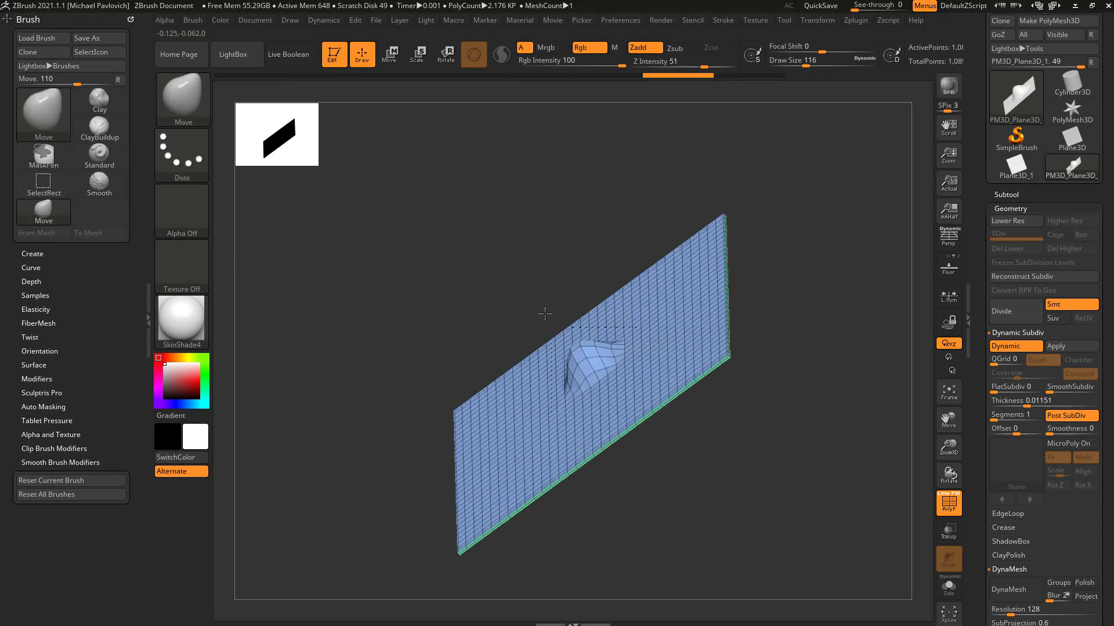
key(ctrl+z)
- Switch to the Standard brush
mouse_move(841, 331)
mouse_down()
mouse_move(840, 430)
mouse_move(924, 424)
mouse_up()
key(b)
key(s)
key(t)
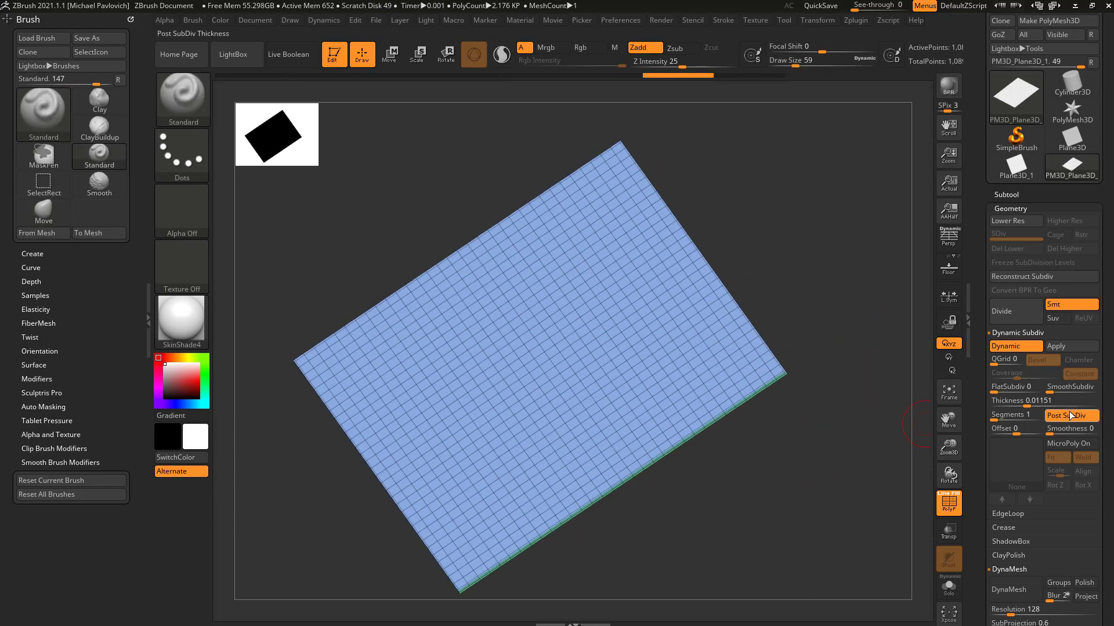
- Pull a broad hump up from the middle of the plane using the Move brush at draw size 239
mouse_move(852, 464)
mouse_down()
mouse_move(830, 352)
mouse_move(835, 376)
mouse_up()
key(s)
key(b)
key(m)
key(v)
mouse_move(583, 369)
mouse_down()
mouse_move(536, 314)
mouse_move(551, 336)
mouse_move(588, 287)
mouse_up()
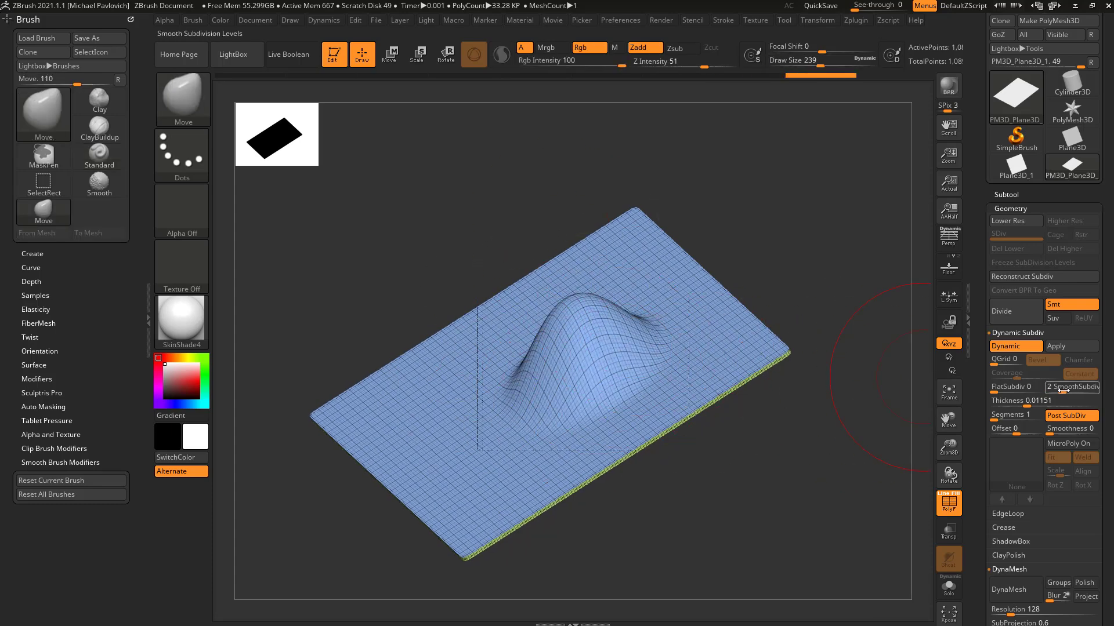
- Set SmoothSubdiv to 2 and reduce the brush's draw size to 29
drag(832, 463, 649, 368)
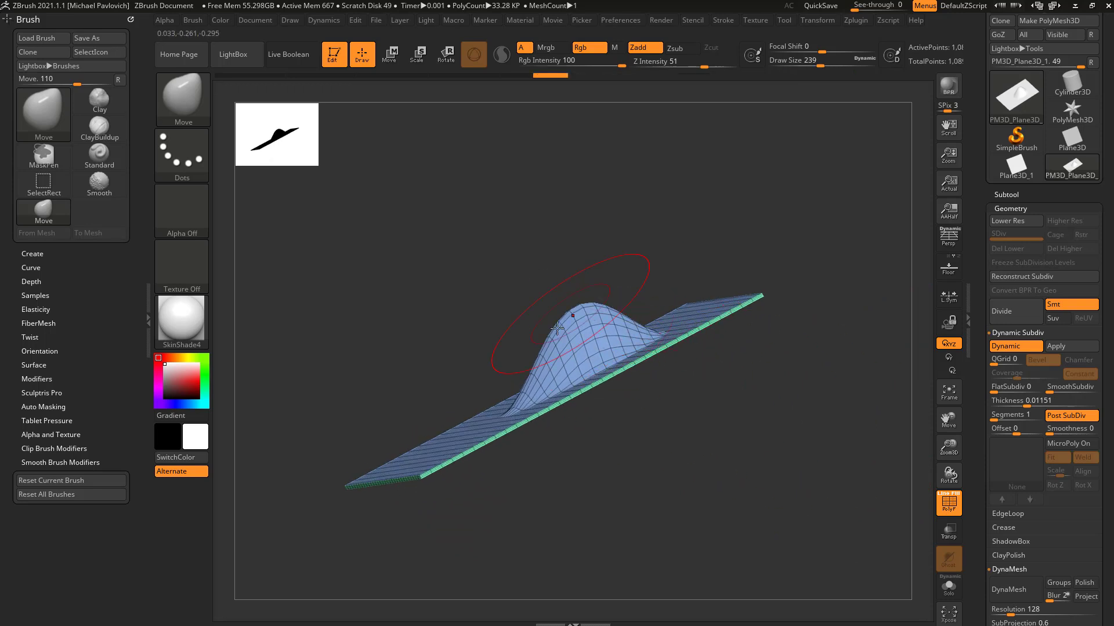
click(1061, 387)
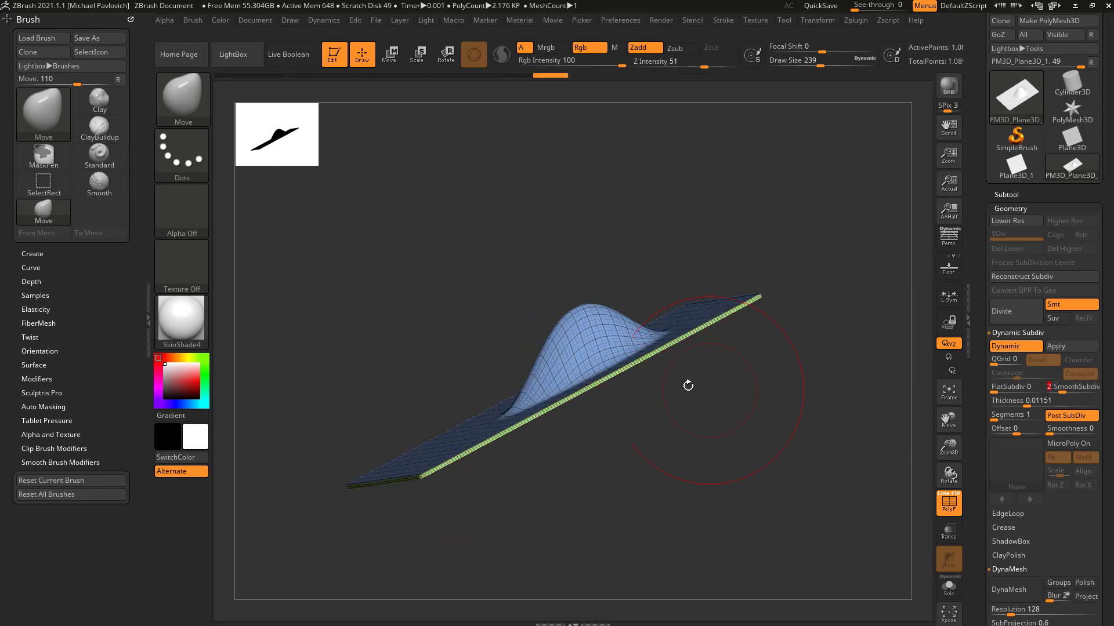
key(s)
mouse_move(740, 368)
mouse_down()
mouse_move(774, 415)
mouse_move(748, 414)
mouse_up()
mouse_move(754, 421)
mouse_down()
mouse_move(768, 431)
mouse_move(760, 425)
mouse_up()
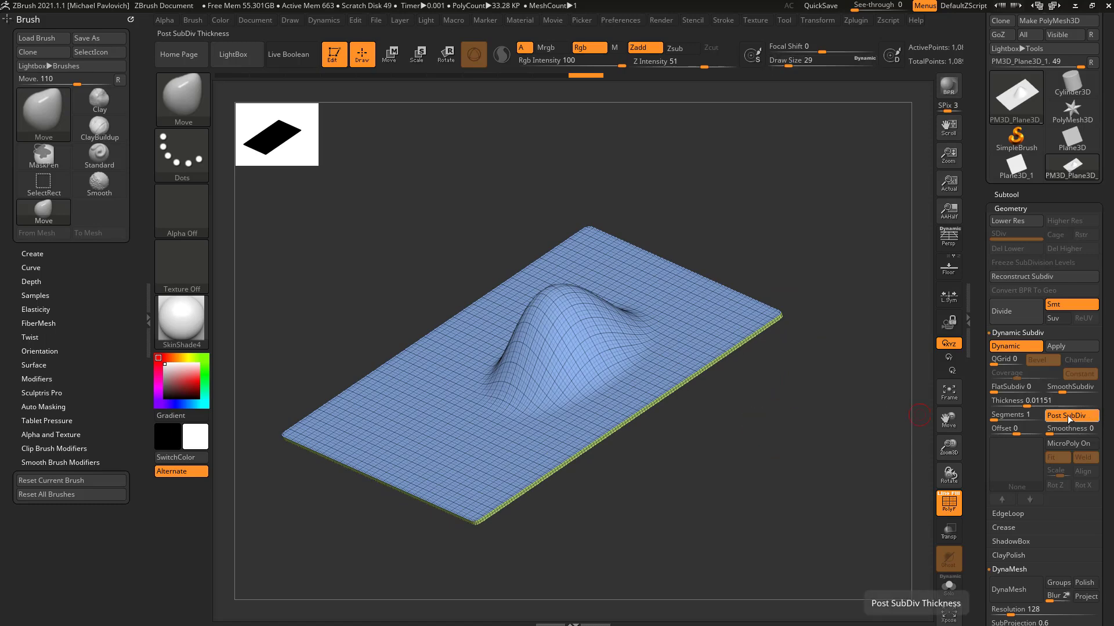
- Turn off Post SubDiv and set the Dynamic Subdiv Thickness to 0.1326
click(1088, 417)
drag(816, 419, 872, 417)
click(1032, 400)
drag(1036, 400, 1055, 400)
drag(893, 419, 877, 440)
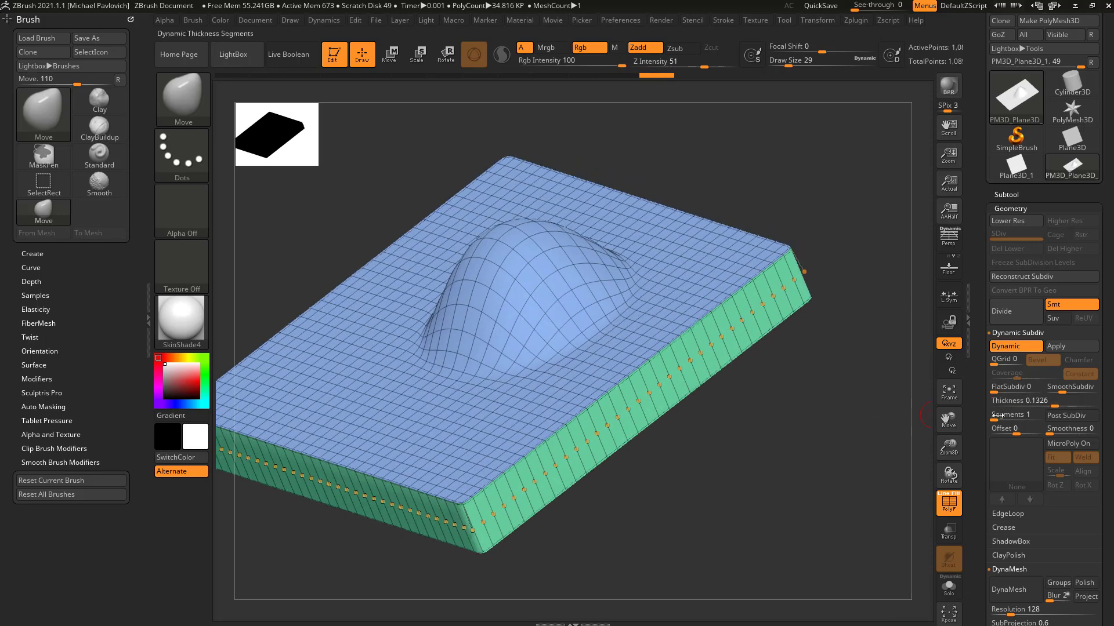
- Raise the thickened plane's SmoothSubdiv level and set the brush's draw size to 31
click(1069, 387)
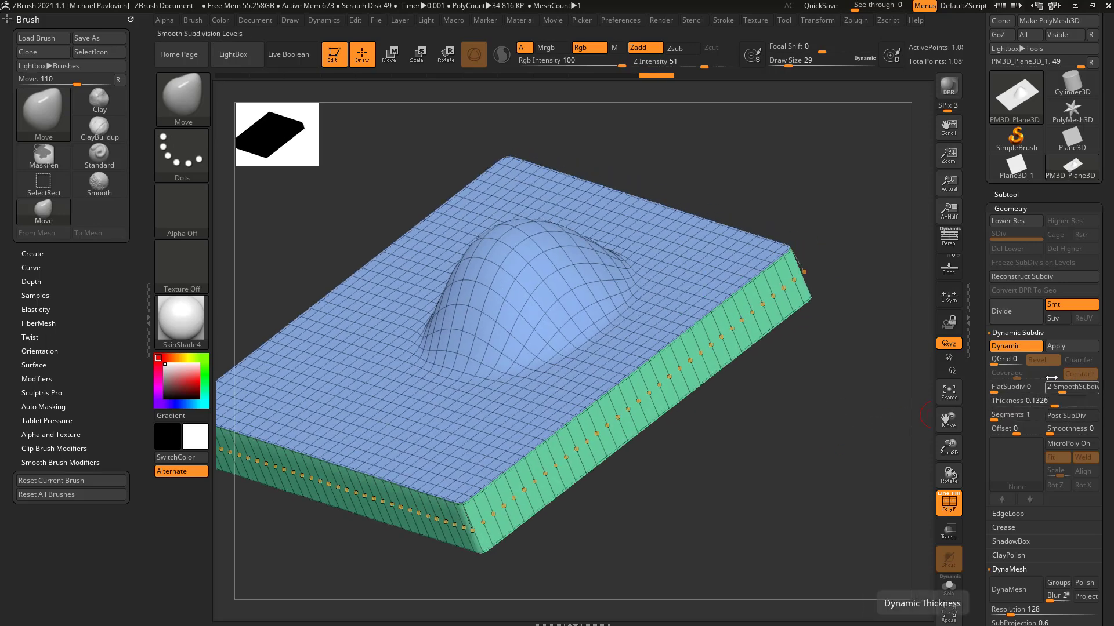
click(1069, 387)
text(2)
drag(1066, 385, 1071, 388)
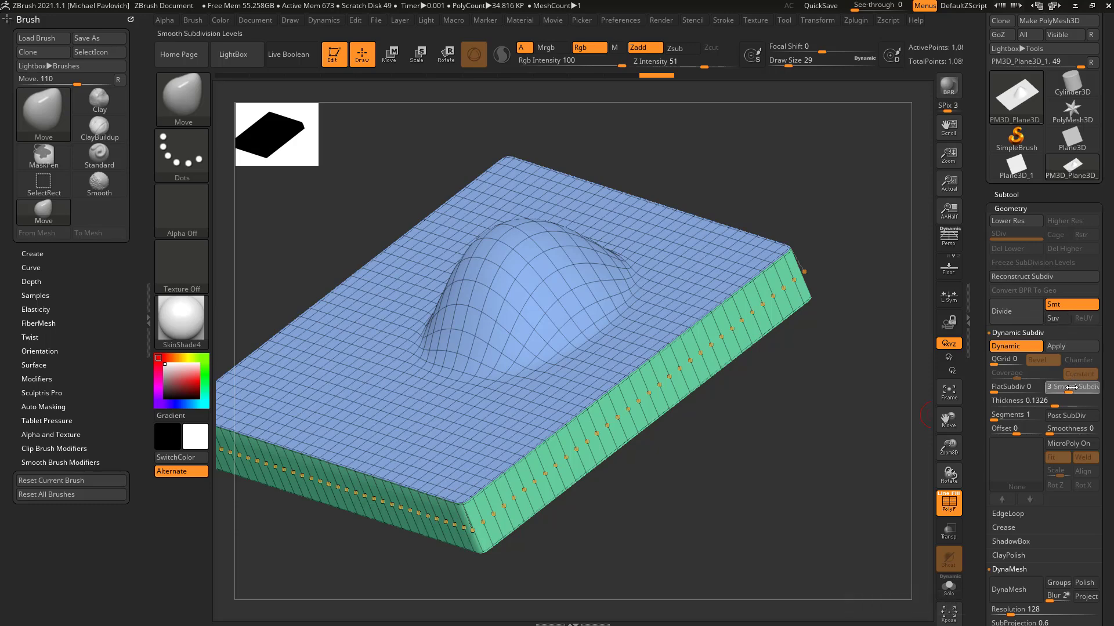
key(s)
mouse_move(845, 405)
mouse_down()
mouse_move(840, 415)
mouse_move(788, 315)
mouse_up()
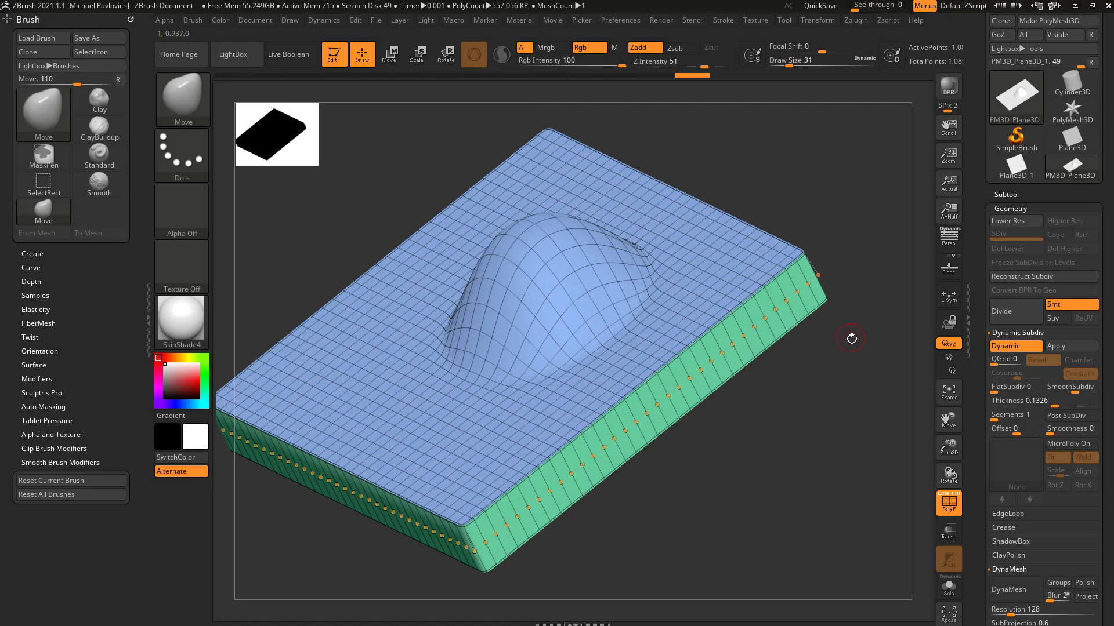
drag(851, 339, 891, 376)
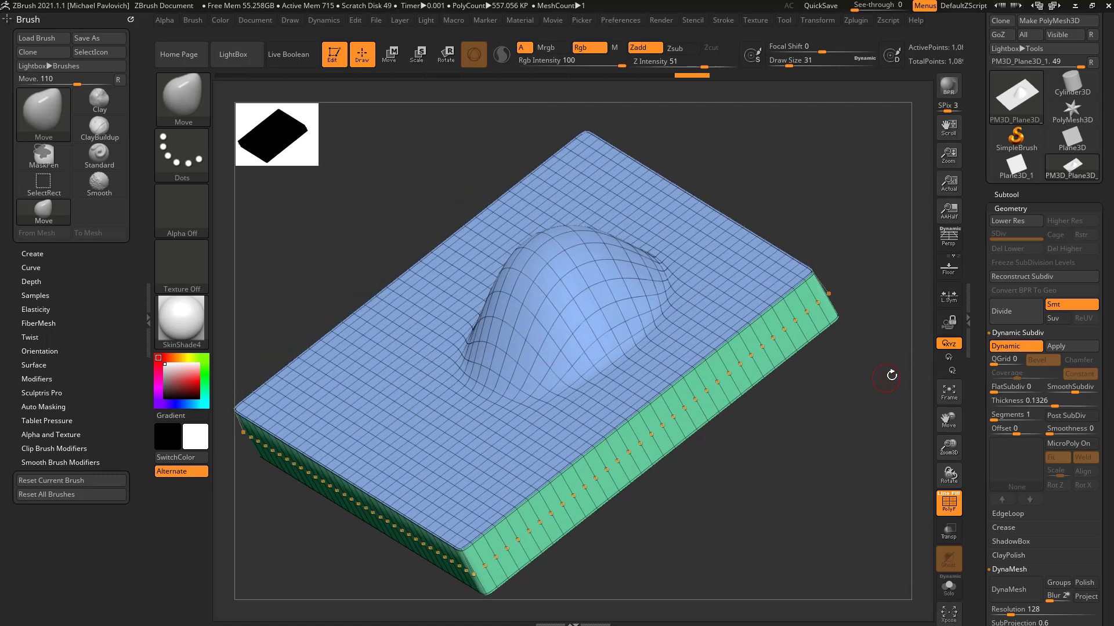
- Apply Dynamic Subdiv to the thickened plane as real geometry and delete its lower subdivision levels
click(1052, 348)
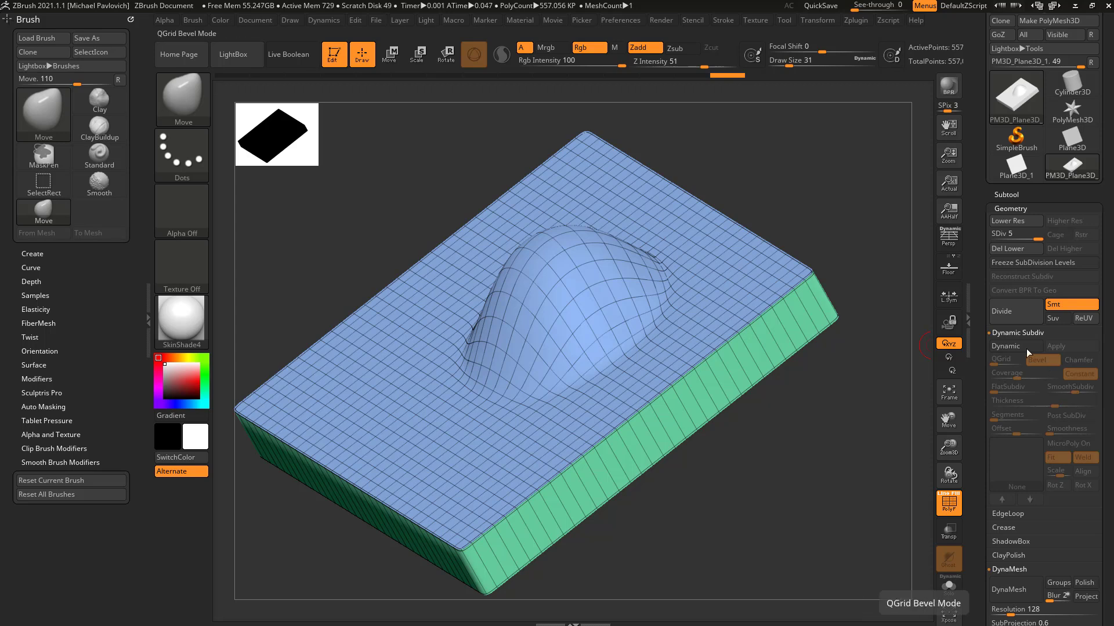
drag(995, 233, 1034, 236)
click(1028, 248)
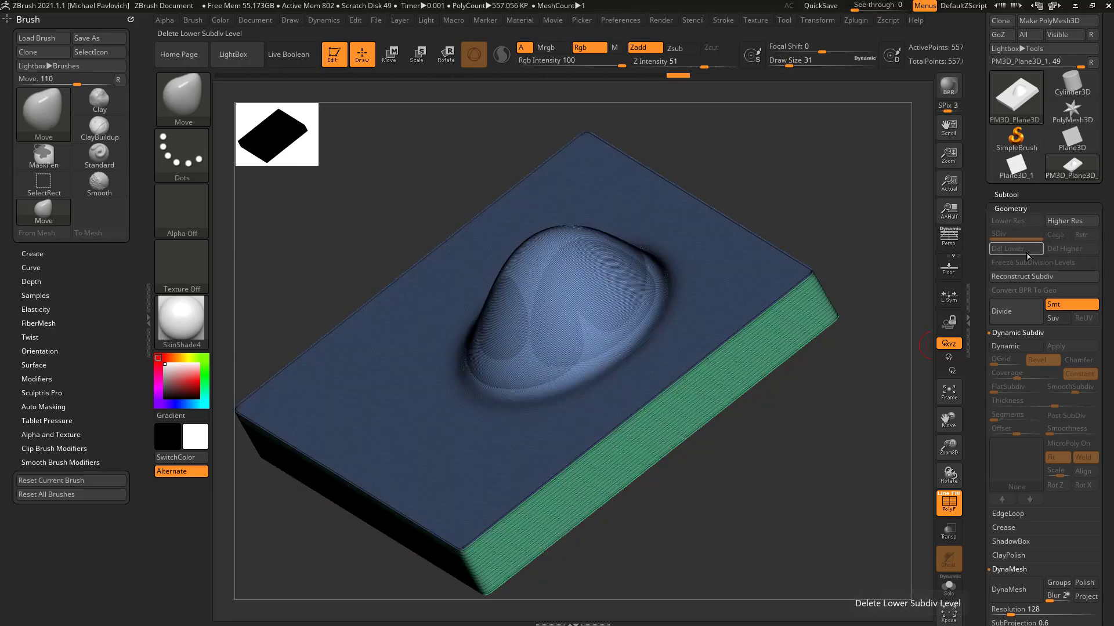
mouse_move(809, 396)
ctrl+right_down()
mouse_move(870, 472)
mouse_move(882, 426)
ctrl+right_up()
ctrl+right_drag(831, 500, 814, 469)
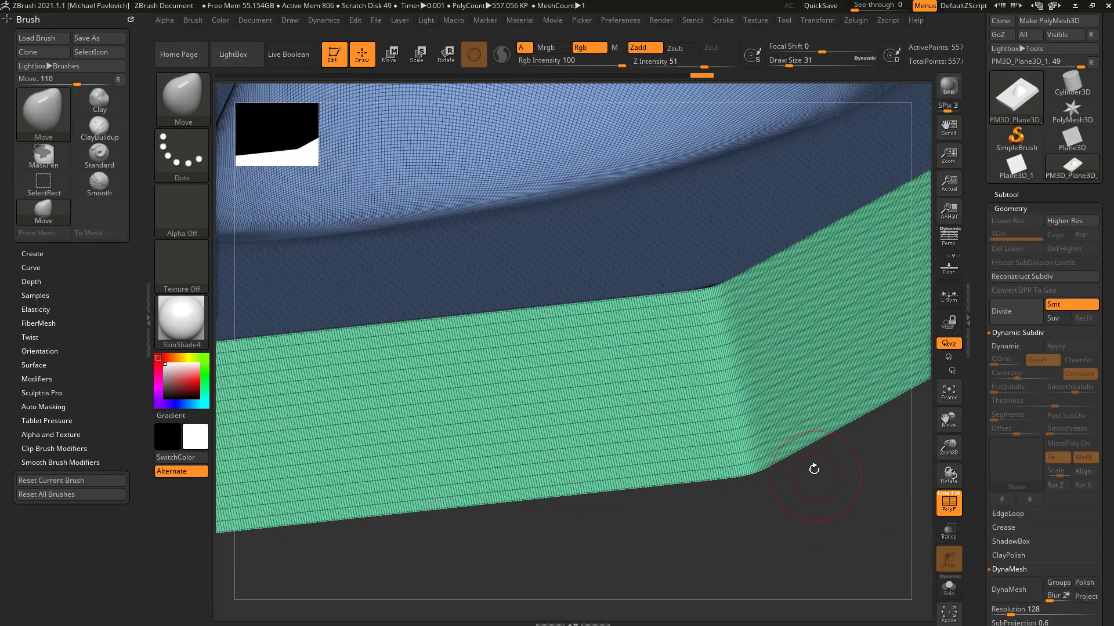
- Reduce the brush's draw size to 14 and undo the level deletion and the applied Dynamic Subdiv on the plane
key(s)
drag(812, 456, 805, 456)
right_drag(798, 469, 855, 486)
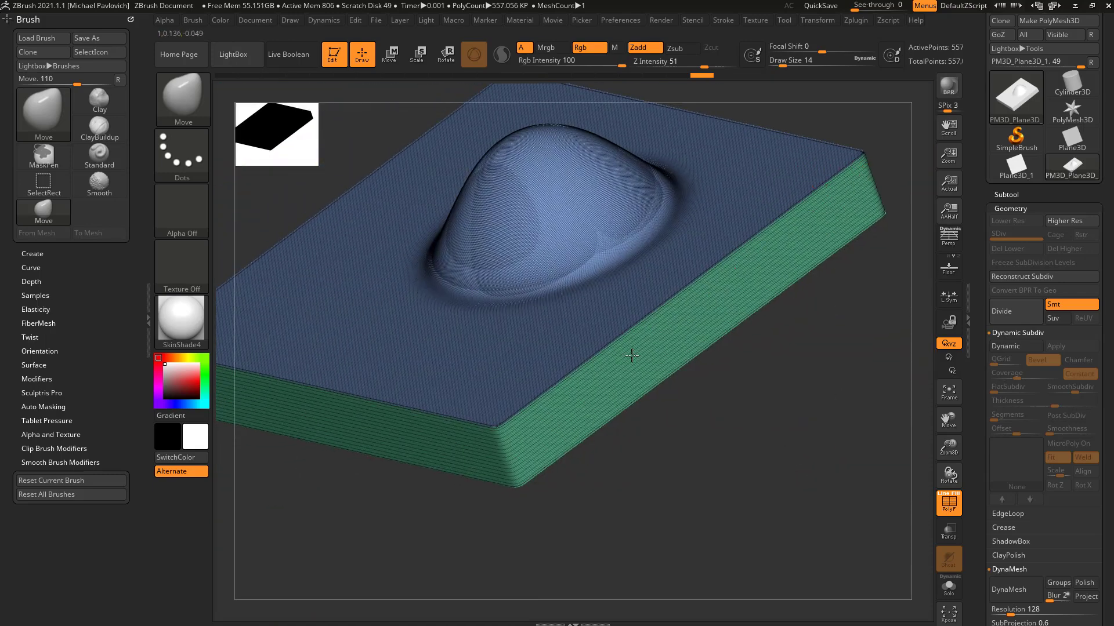
right_drag(750, 409, 760, 459)
key(ctrl+z)
key(ctrl)
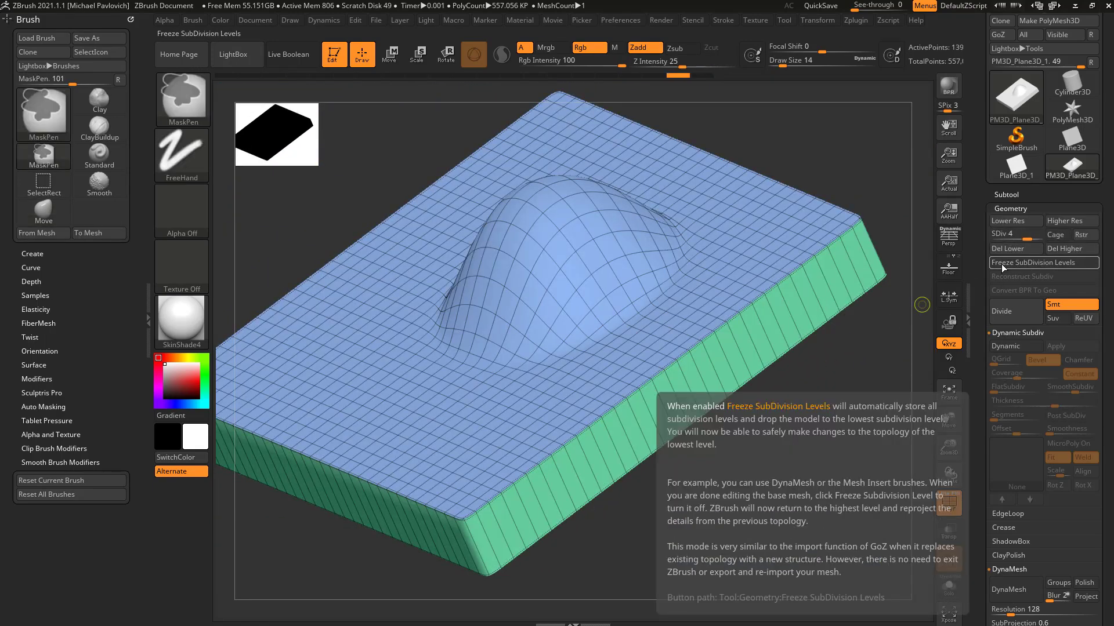
click(1063, 251)
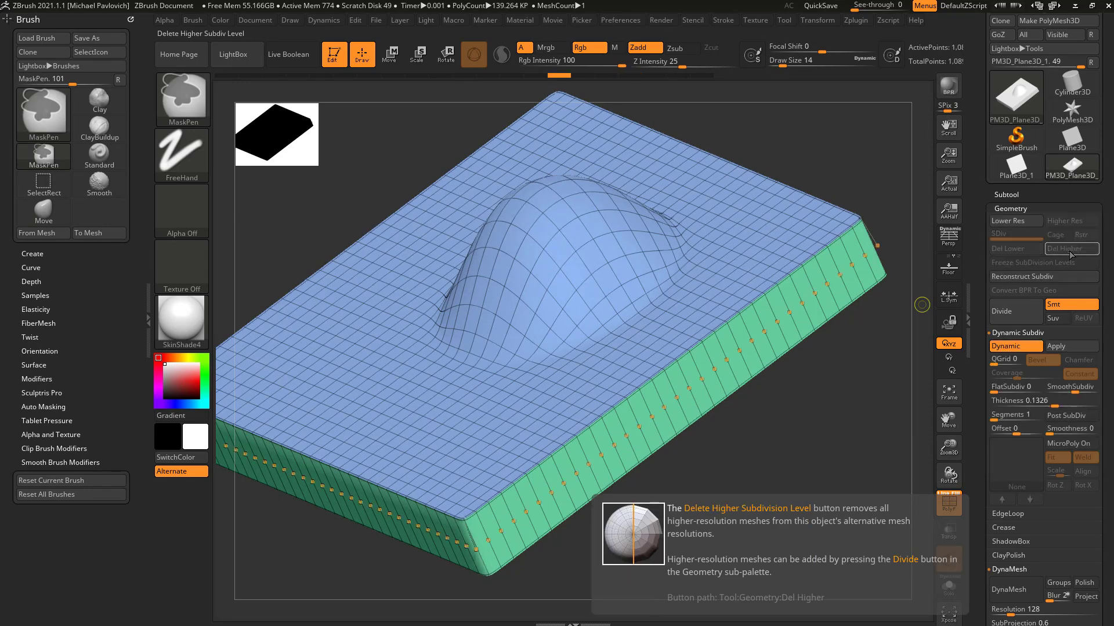
alt+right_drag(831, 420, 849, 412)
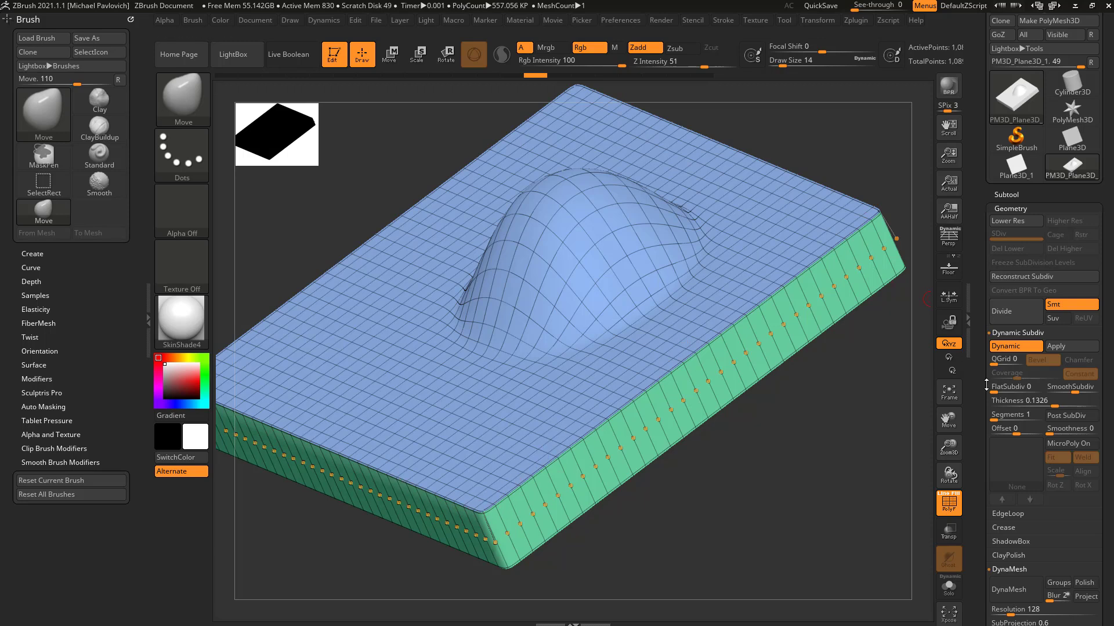
- Uncrease all edges of the thickened plane and set the brush's draw size to 33
scroll(986, 385, down, 5)
click(1007, 369)
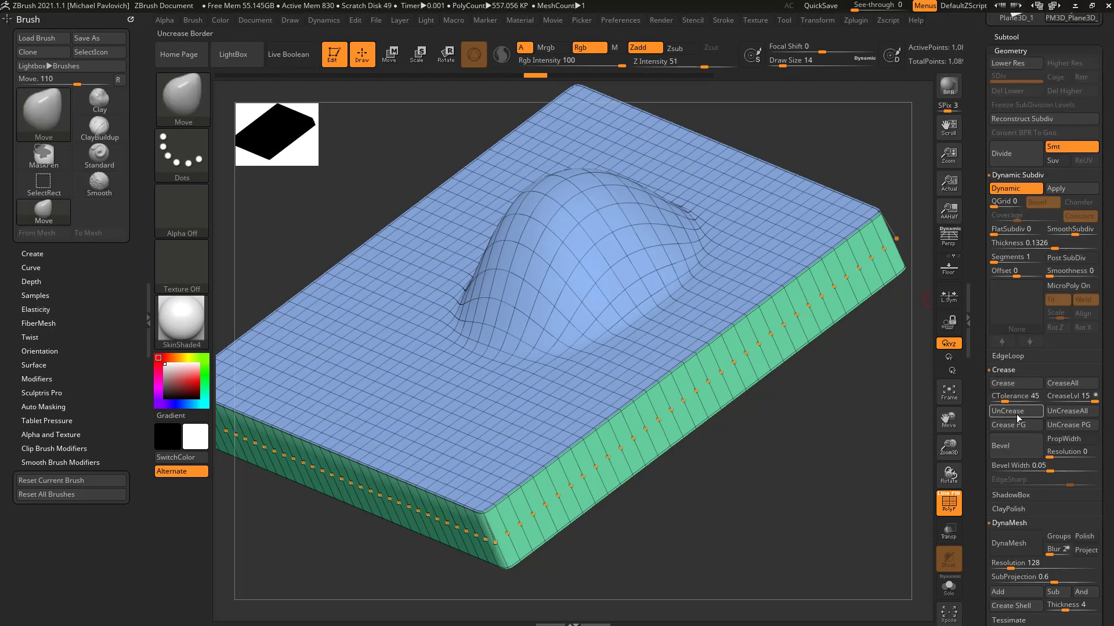
click(1069, 413)
key(s)
mouse_move(809, 425)
mouse_down()
mouse_move(830, 428)
mouse_move(783, 465)
mouse_move(815, 447)
mouse_move(828, 469)
mouse_move(697, 199)
mouse_up()
key(s)
click(826, 430)
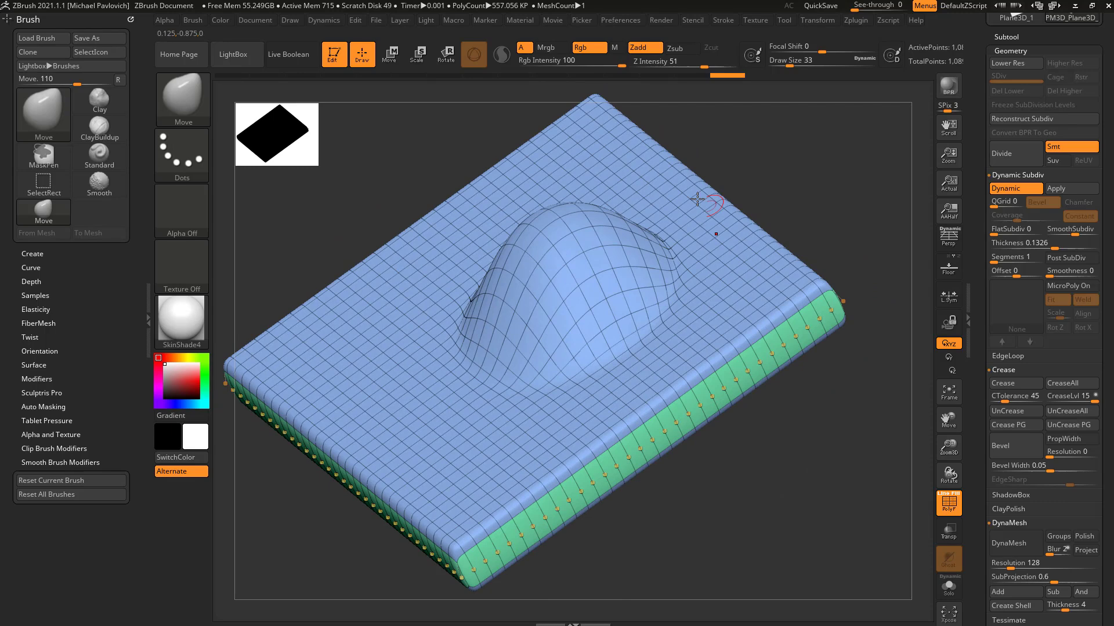
mouse_move(861, 383)
mouse_down()
mouse_move(861, 401)
mouse_move(892, 328)
mouse_move(867, 379)
mouse_up()
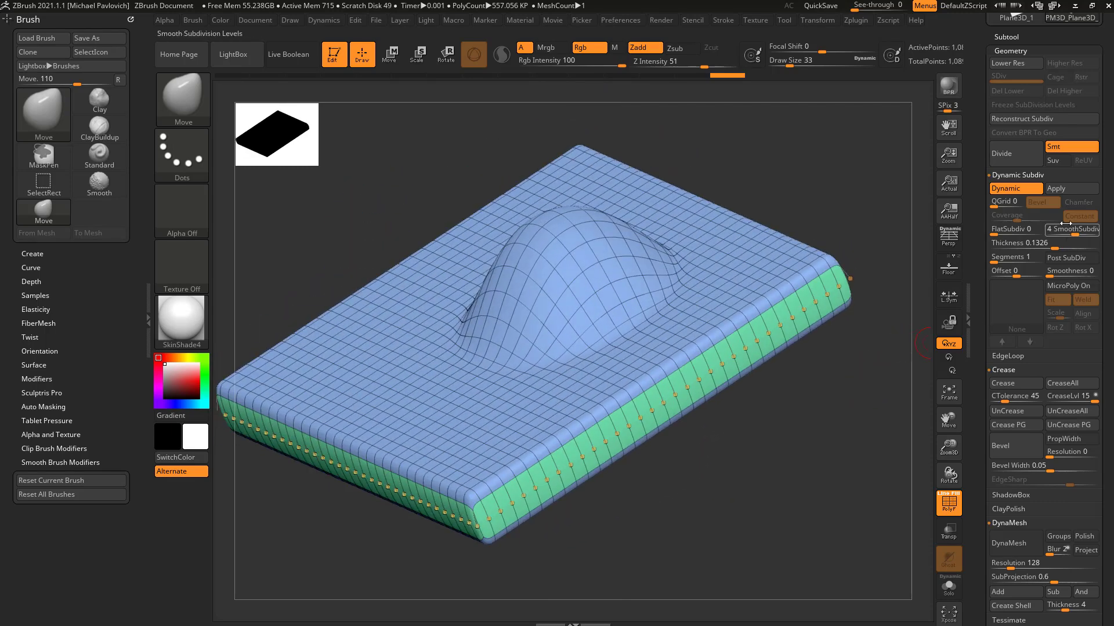
- Apply Dynamic Subdiv to the uncreased plane as real geometry and switch through its subdivision levels, ending at SDiv 1
click(1071, 190)
drag(999, 78, 979, 91)
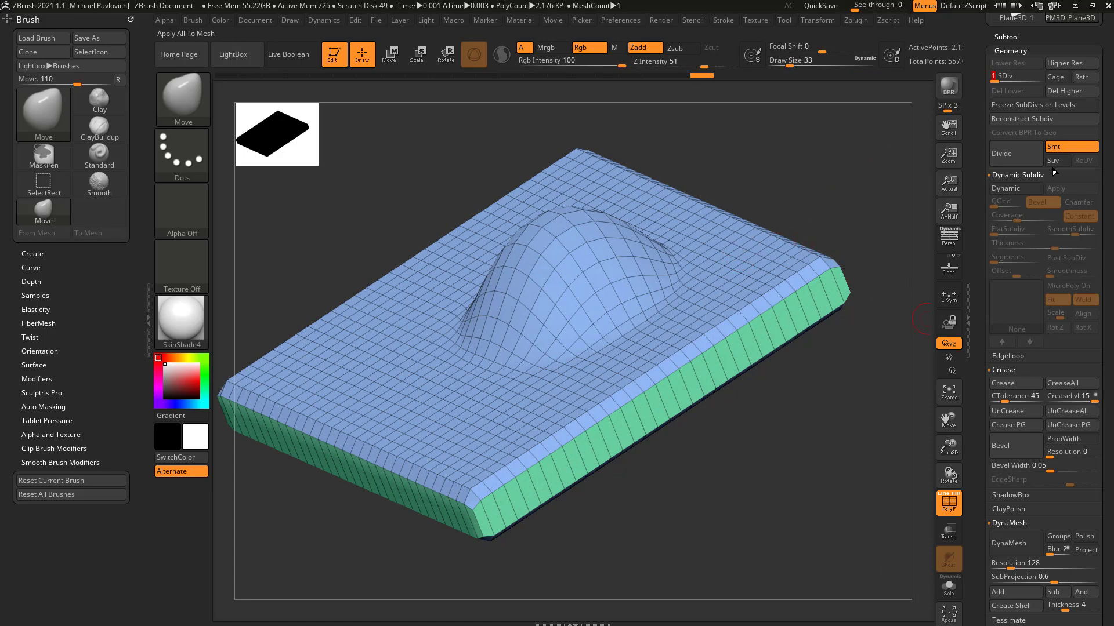
drag(1001, 76, 1008, 77)
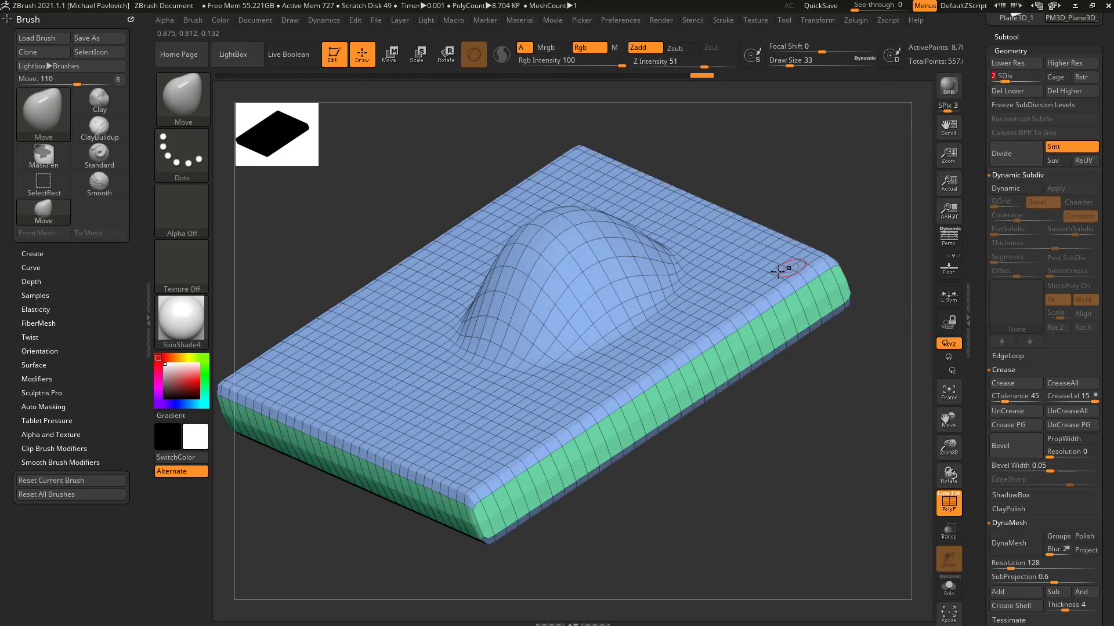
click(1019, 75)
drag(1033, 74, 980, 77)
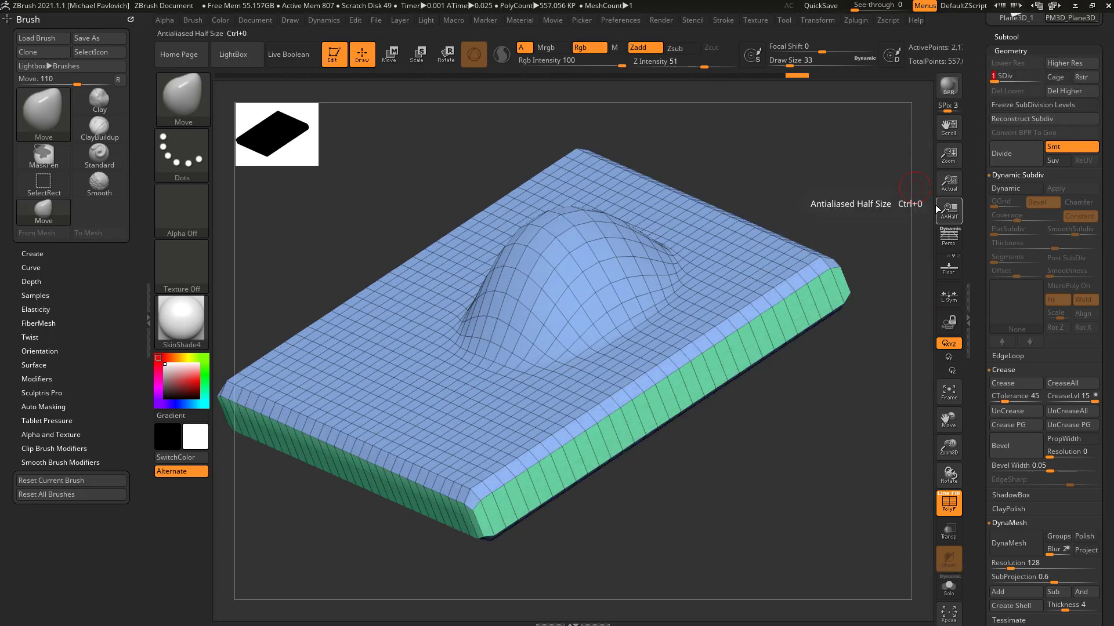
- Undo the subdivision level changes and the Dynamic Subdiv application on the uncreased plane
key(ctrl+z)
key(ctrl+z)
key(d)
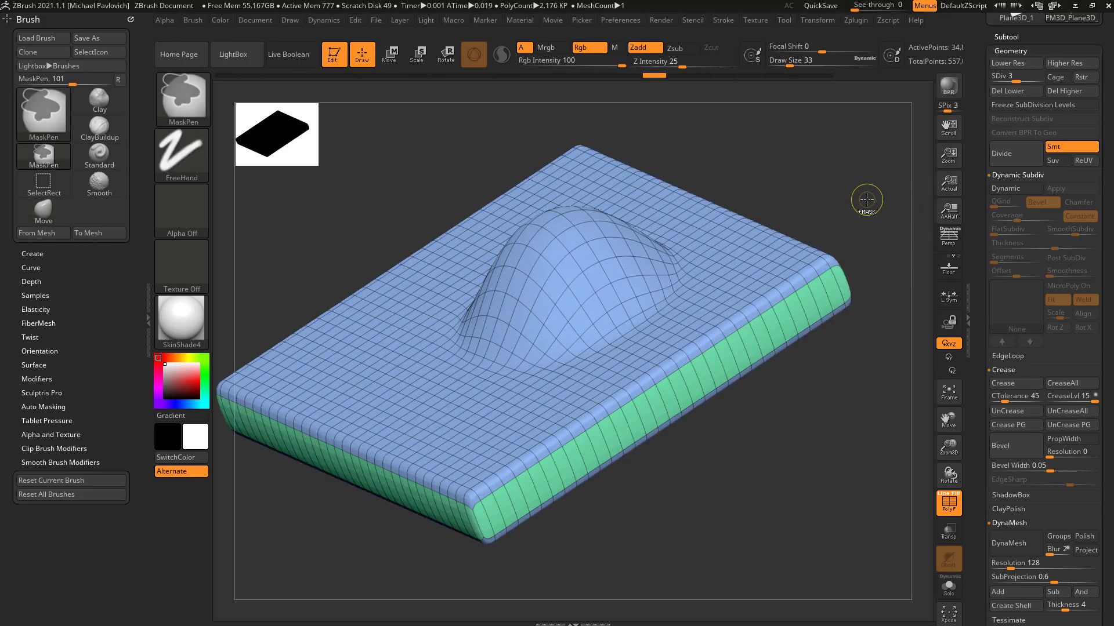
key(ctrl+z)
key(ctrl+z)
key(ctrl+z)
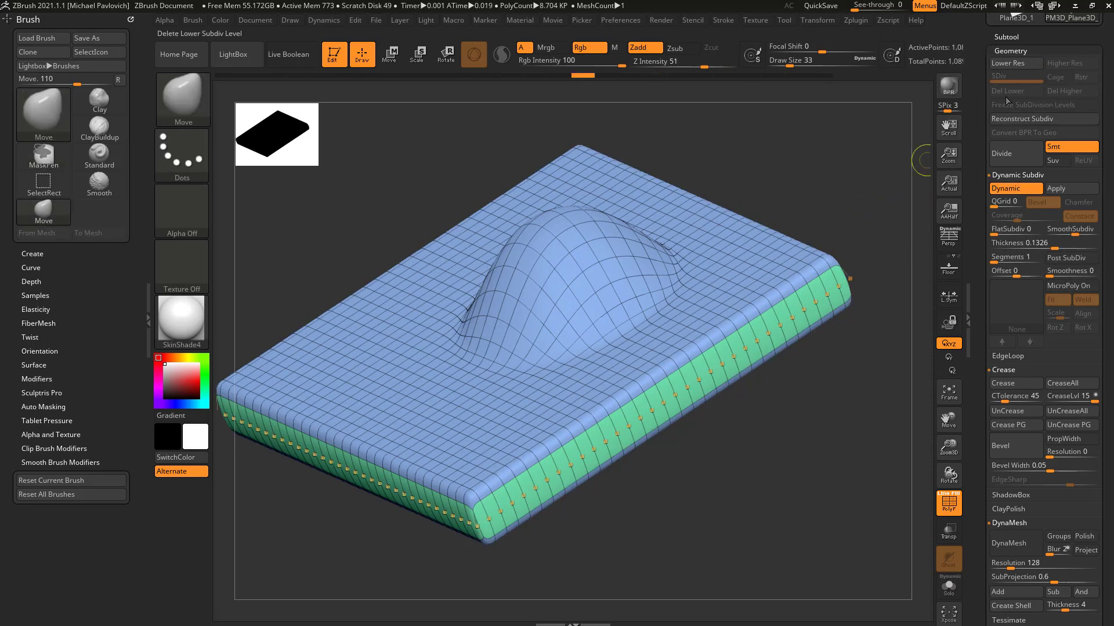
key(ctrl+z)
alt+drag(885, 134, 895, 133)
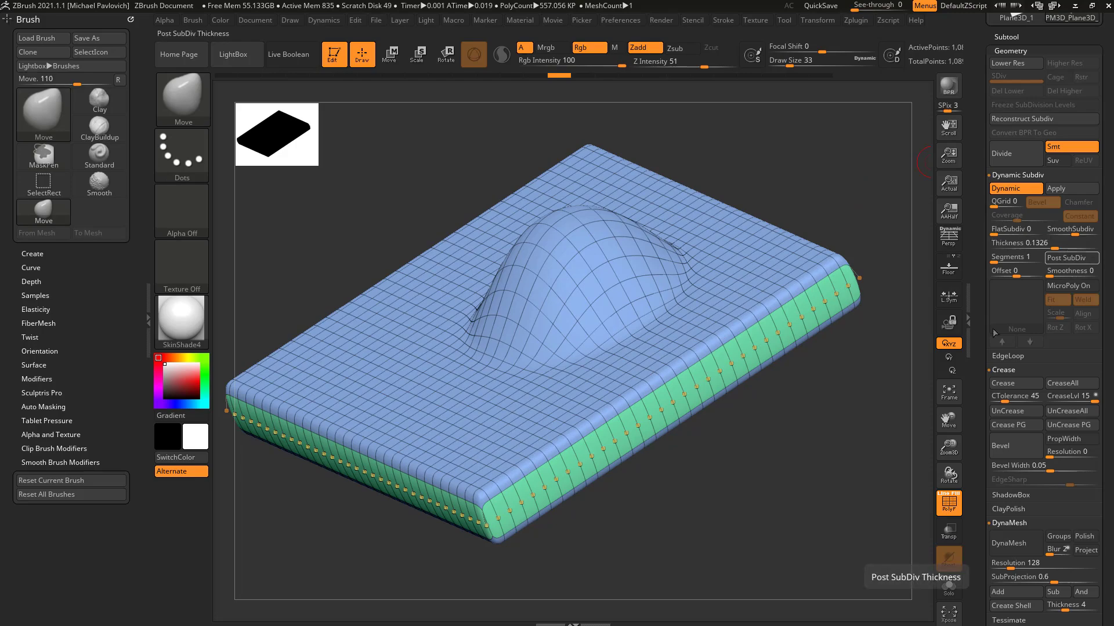
- Enable Post SubDiv thickness for the uncreased plane and view its side edges
click(1071, 258)
drag(857, 435, 851, 405)
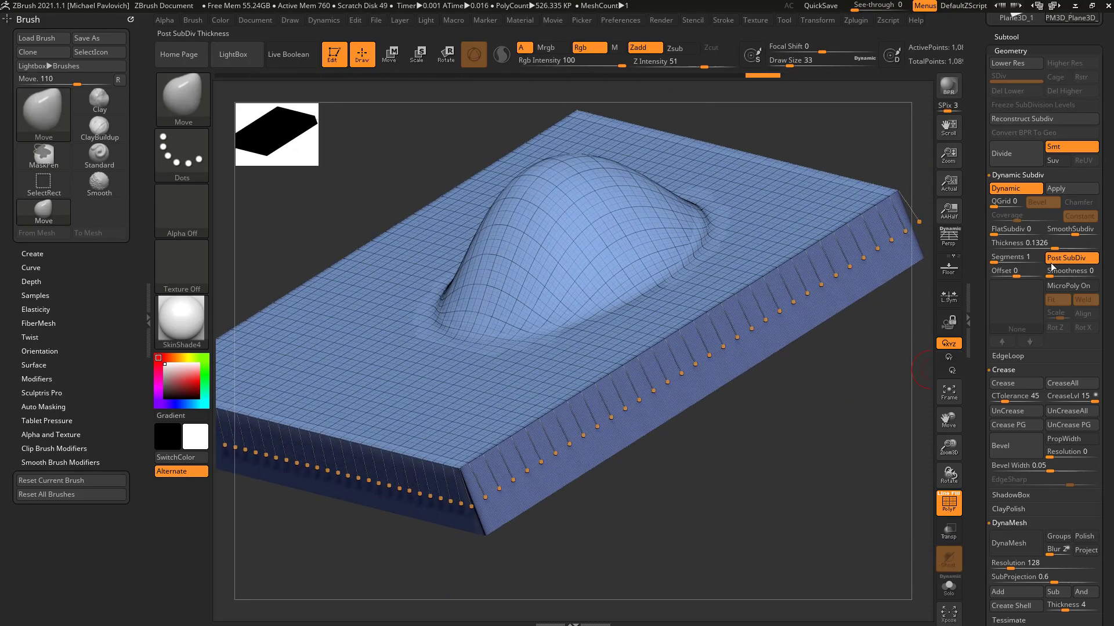
drag(824, 458, 797, 350)
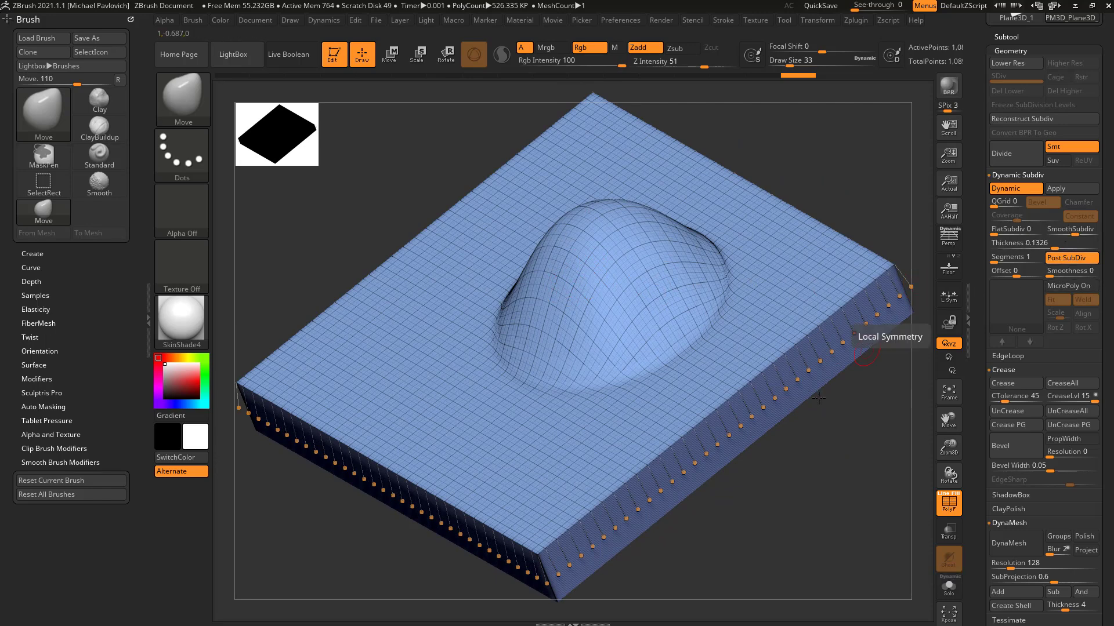
drag(764, 473, 793, 482)
- Apply the Post SubDiv thickness as real geometry and try to reconstruct a lower subdivision level
click(1057, 193)
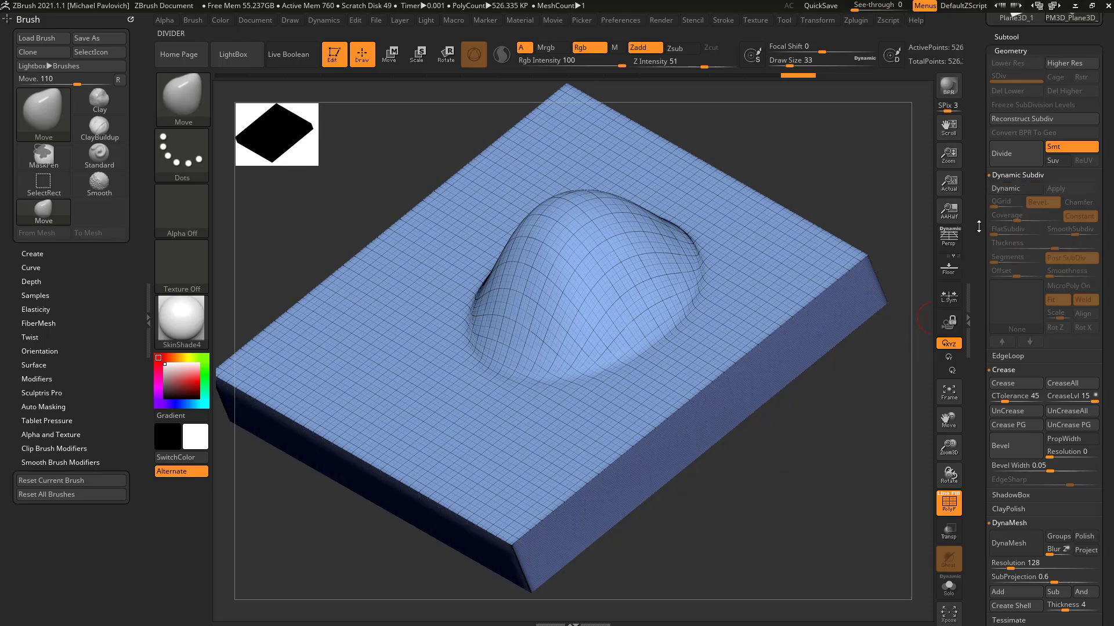
click(1022, 119)
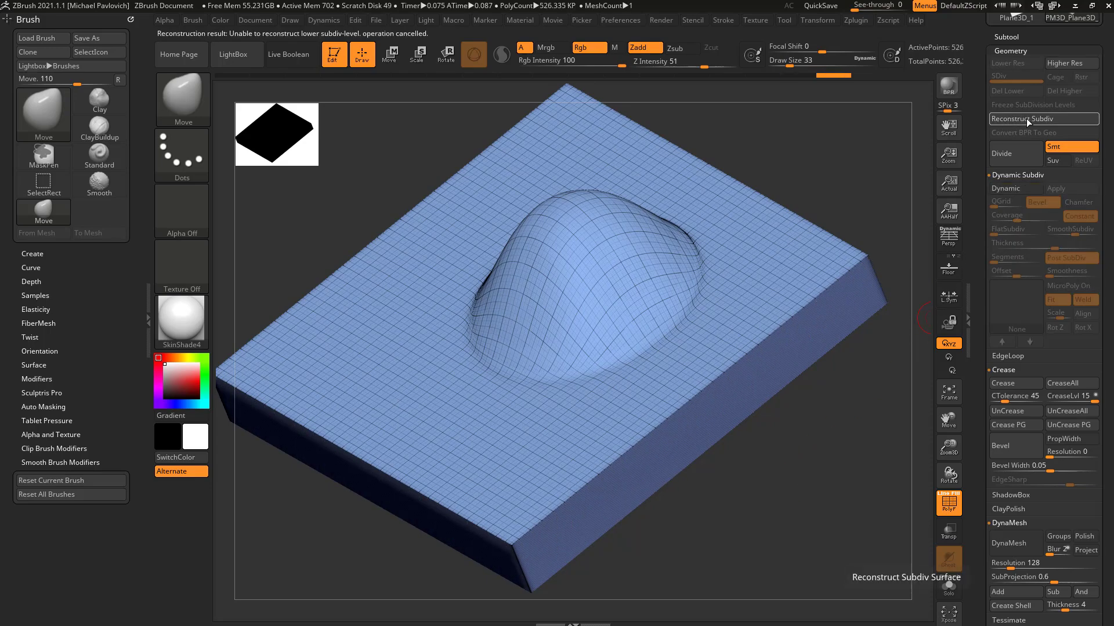
drag(892, 269, 829, 504)
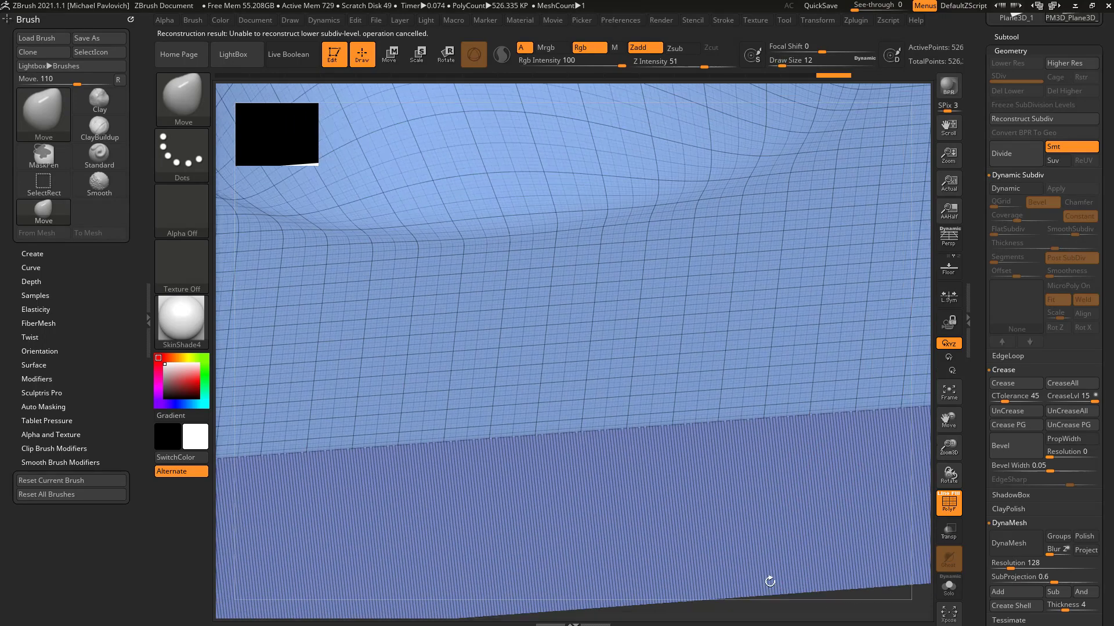
- Sculpt across the slab's upper edge near its corner with the Standard brush at draw size 13
mouse_move(770, 581)
right_down()
mouse_move(578, 378)
mouse_move(763, 396)
mouse_move(600, 387)
right_up()
key(b)
key(s)
key(t)
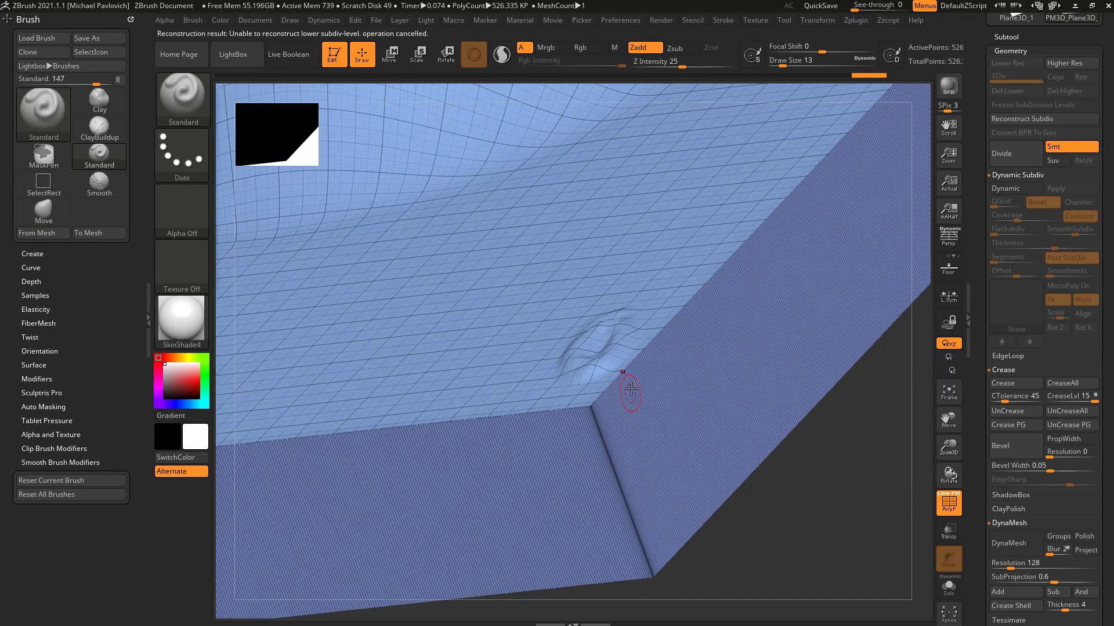
drag(633, 389, 690, 306)
mouse_move(816, 509)
right_down()
mouse_move(778, 425)
mouse_move(569, 294)
right_up()
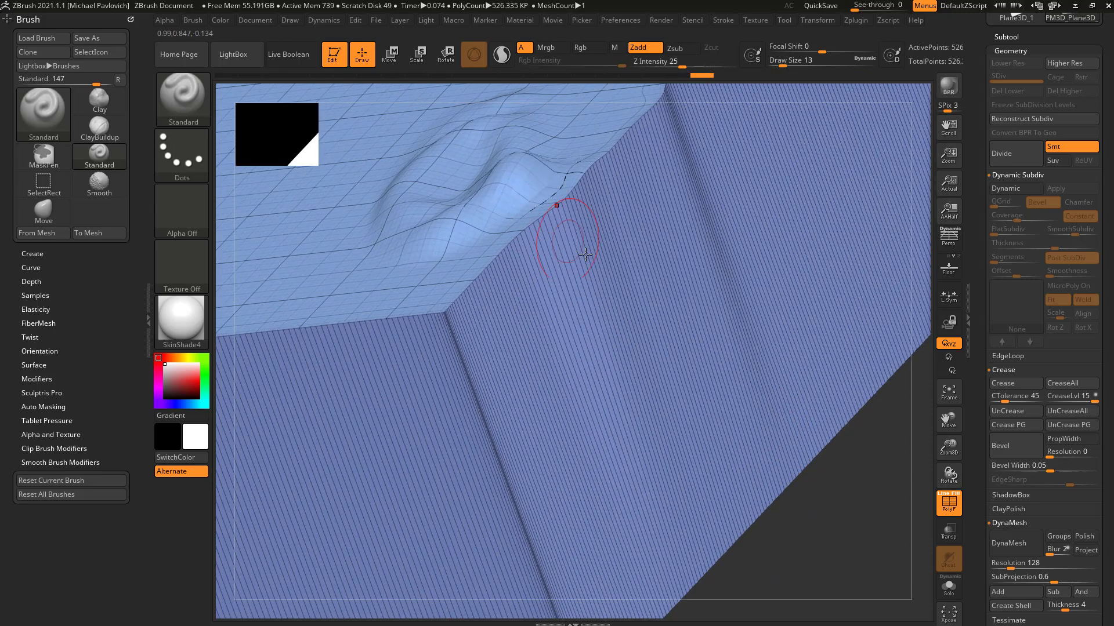
- Undo the Standard brush strokes and the applied geometry, back to the live Post SubDiv thickness
mouse_move(892, 519)
right_down()
mouse_move(832, 468)
mouse_move(867, 495)
mouse_move(877, 482)
mouse_move(846, 554)
right_up()
key(ctrl)
key(ctrl+z)
key(d)
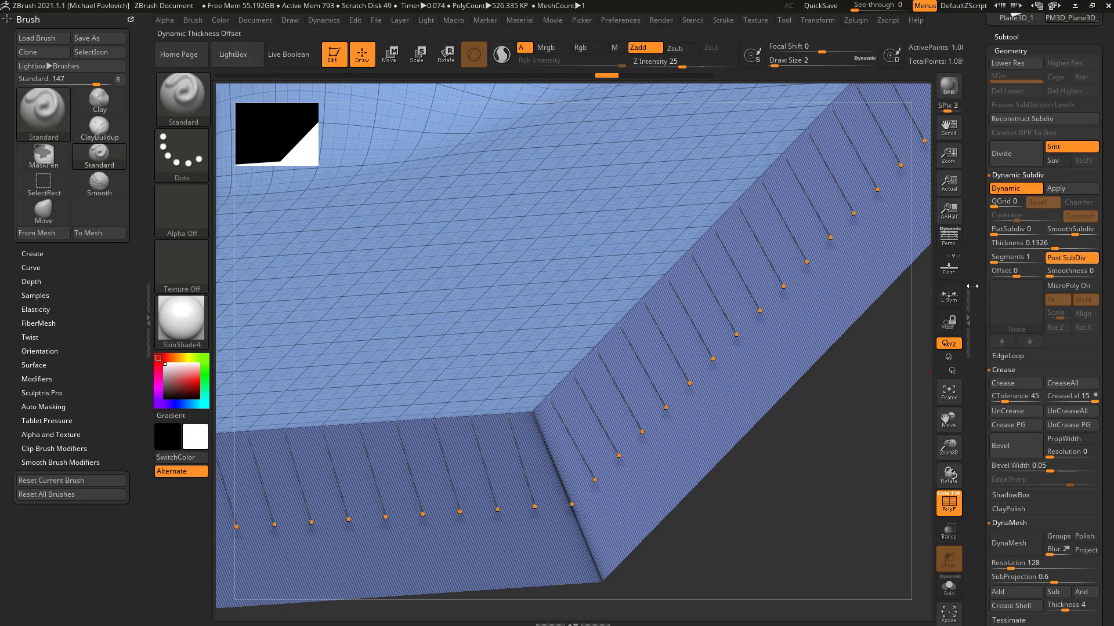
mouse_move(840, 435)
ctrl+right_down()
mouse_move(806, 382)
mouse_move(825, 447)
ctrl+right_up()
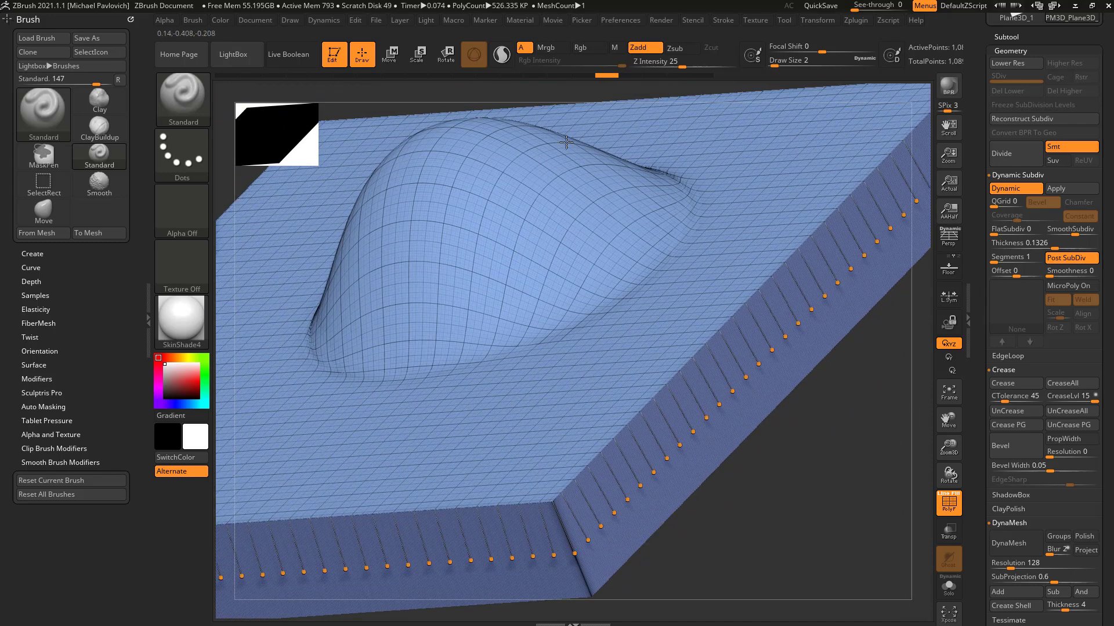
- Set the brush's draw size to 11 and the dynamic thickness Segments to 10
key(s)
drag(540, 400, 554, 399)
key(s)
drag(770, 512, 763, 509)
alt+right_drag(773, 502, 779, 480)
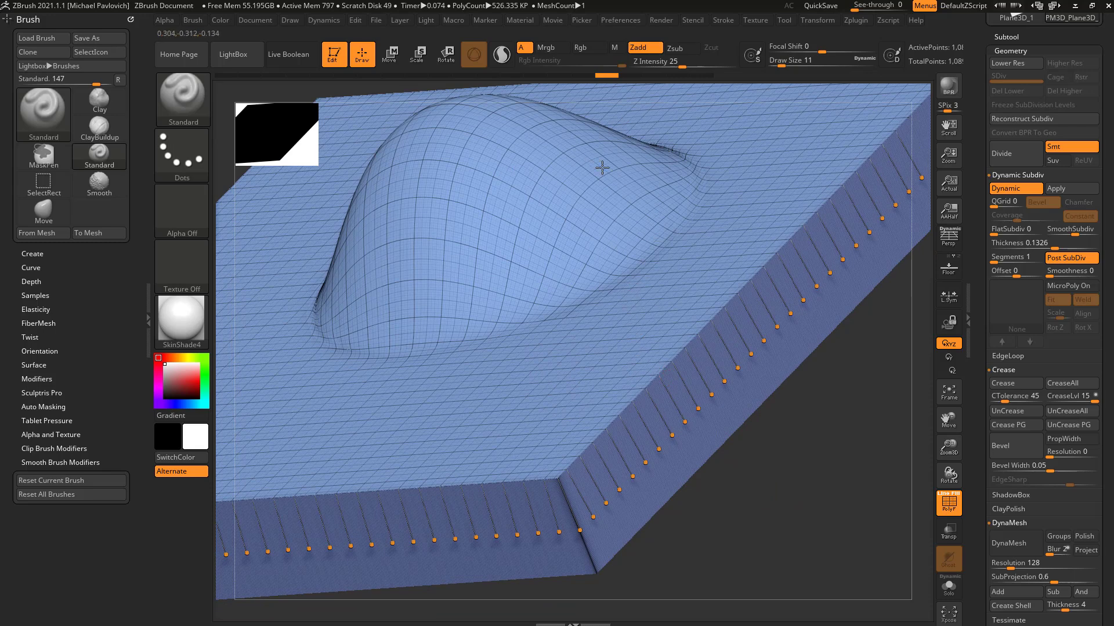
right_drag(827, 437, 811, 441)
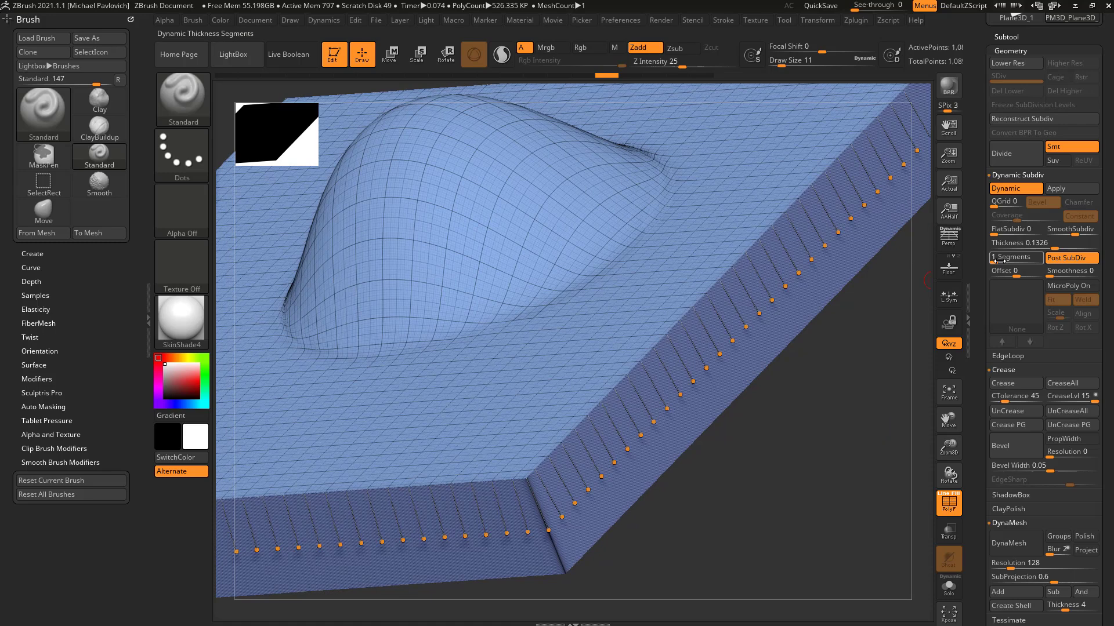
drag(1008, 260, 1037, 261)
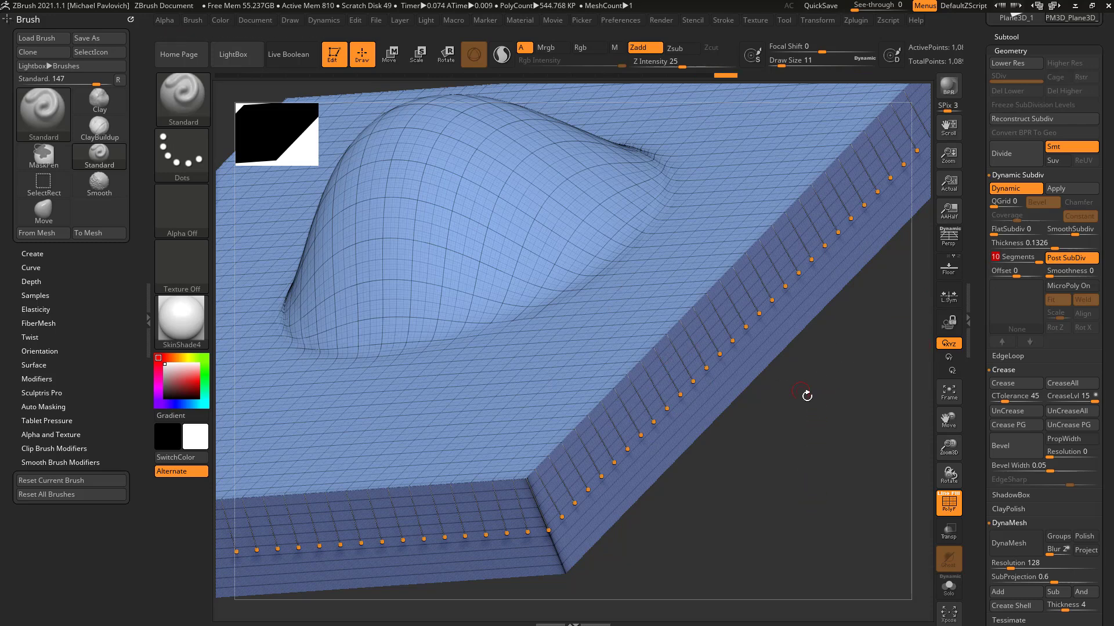
- Undo the Segments change and all earlier edits back to the flat, unsculpted plane with thin Post SubDiv thickness
key(ctrl+z)
key(ctrl+z)
key(ctrl+z)
key(ctrl+z)
key(ctrl+z)
key(ctrl+z)
key(ctrl+z)
key(ctrl+z)
key(ctrl+z)
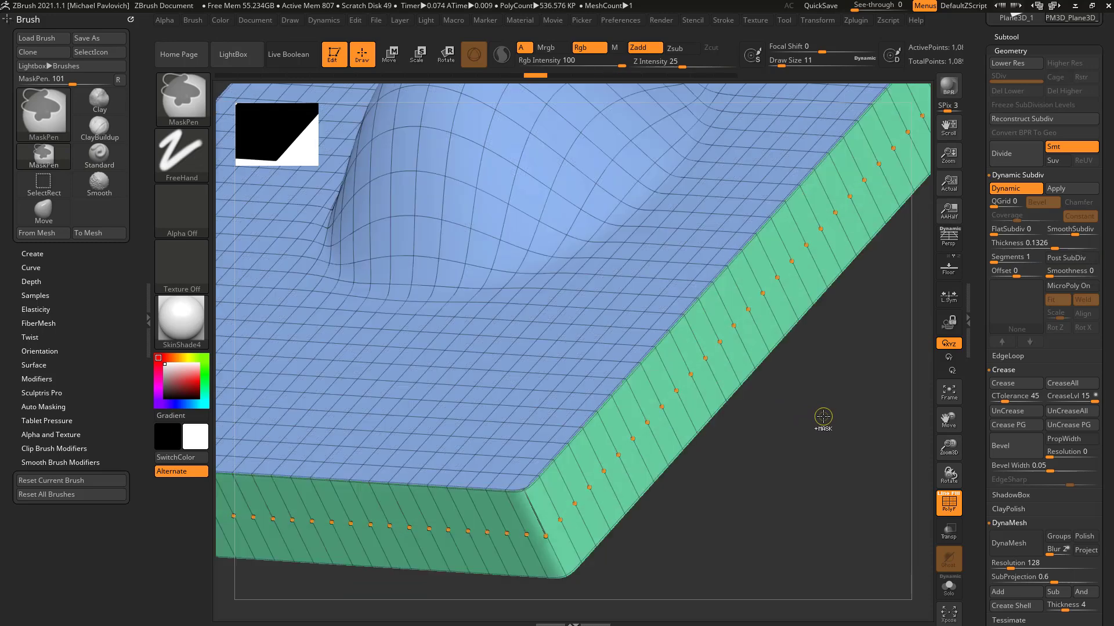
key(ctrl+z)
key(ctrl+z)
key(ctrl+z)
key(ctrl+z)
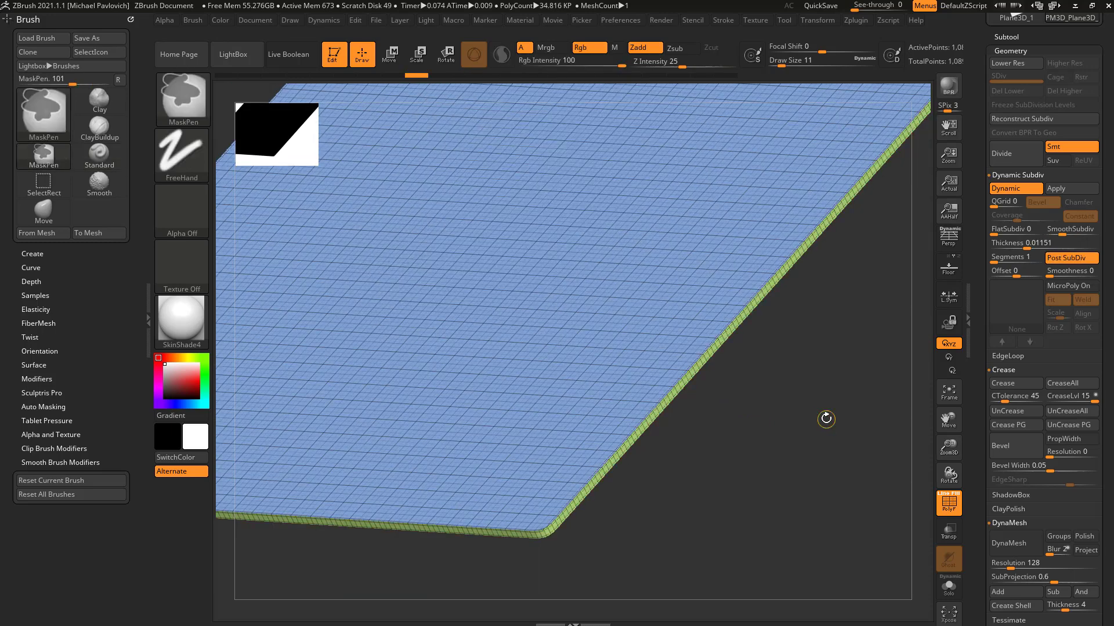
- Set the flat plane's Dynamic Subdiv Thickness to 0.05431
drag(1029, 245, 1037, 245)
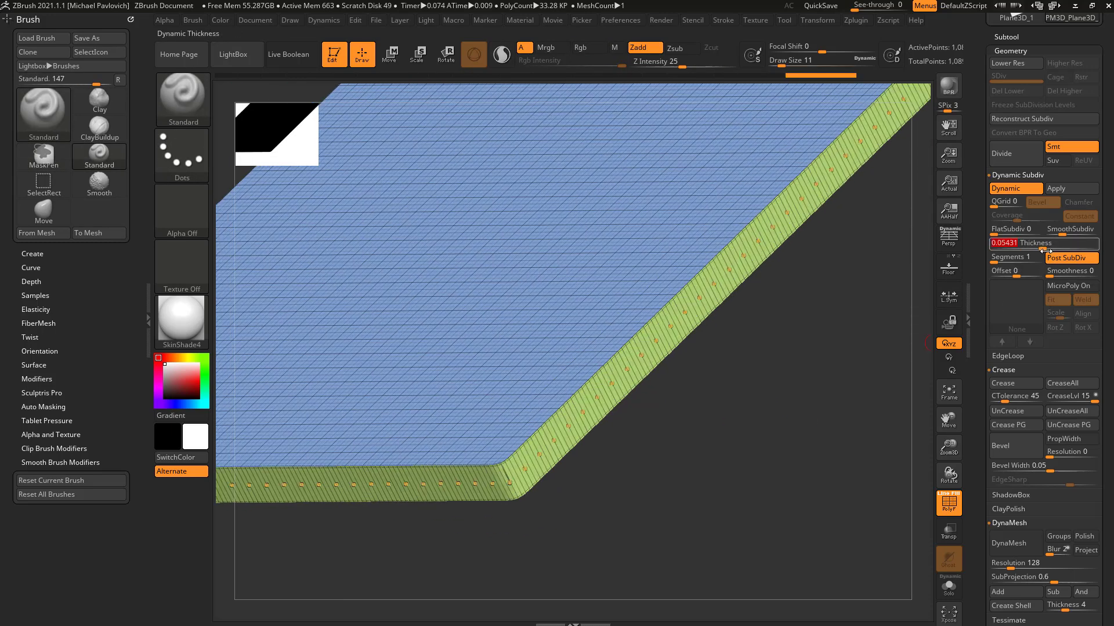
alt+drag(882, 574, 812, 390)
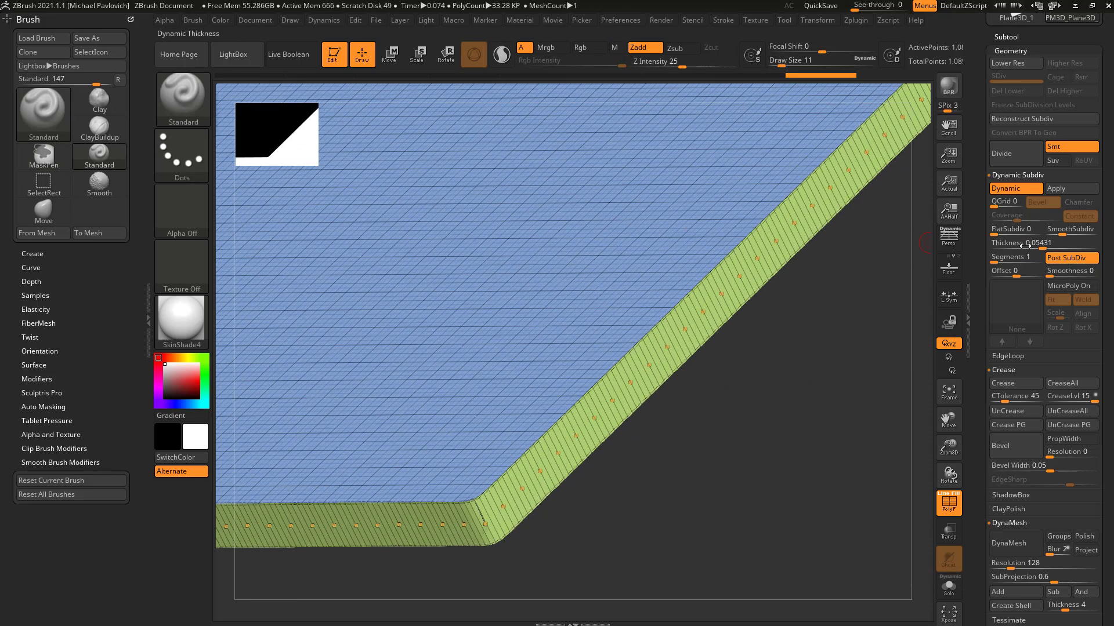
drag(857, 330, 904, 339)
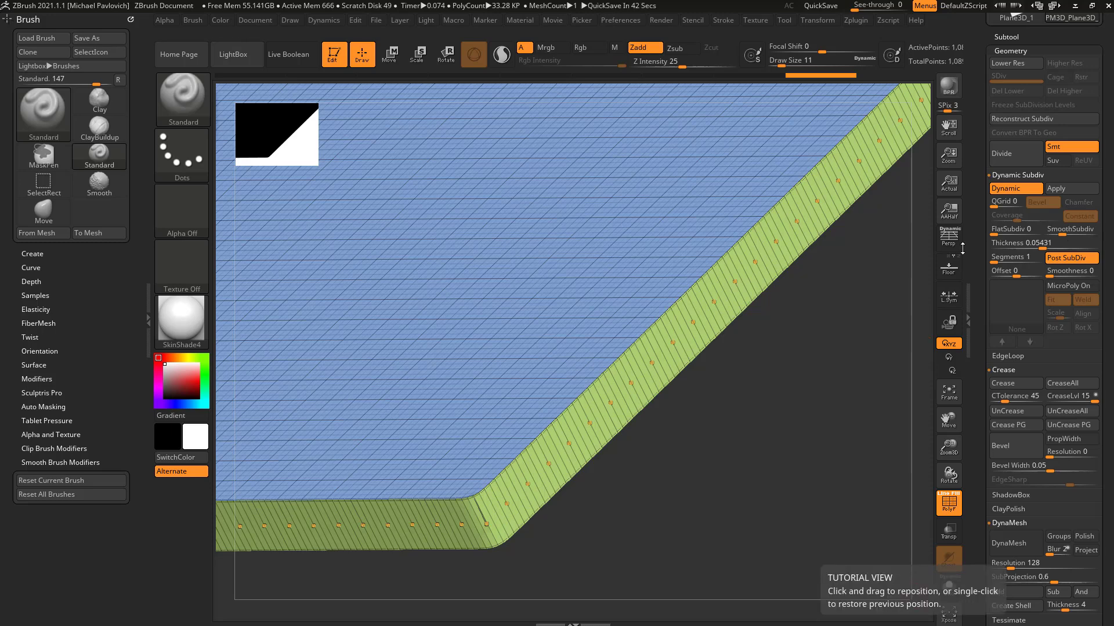
- Set the dynamic thickness Segments to 4 and apply Dynamic Subdiv to the plane as real geometry
drag(914, 270, 928, 262)
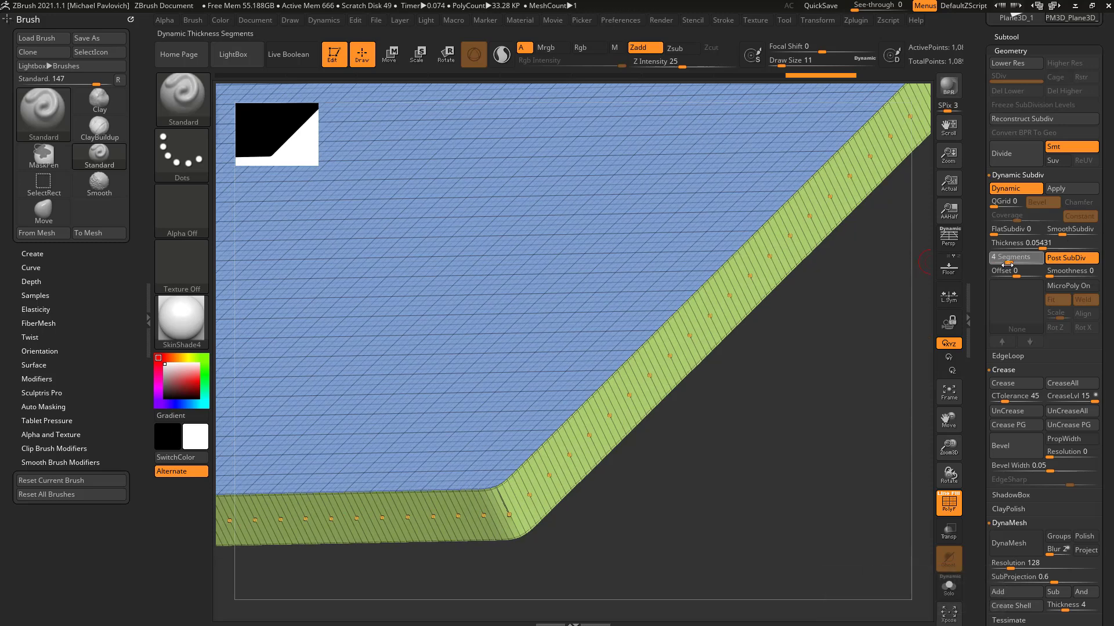
click(1055, 189)
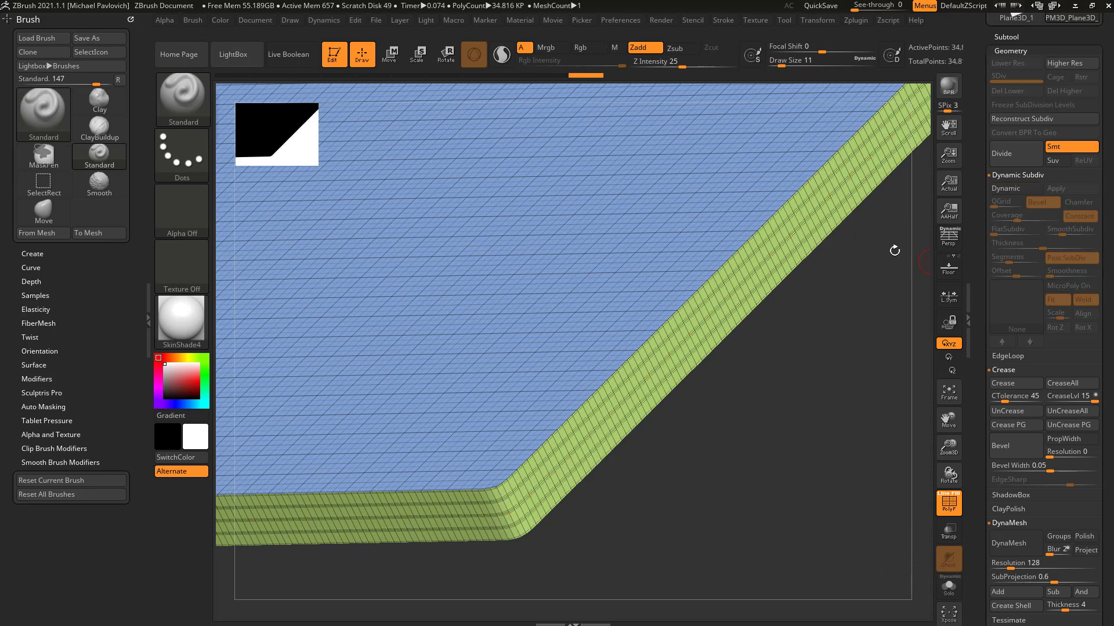
shift+drag(824, 334, 853, 308)
- Reconstruct the plane's lower subdivision levels as far as possible and raise its SDiv level again
click(1021, 120)
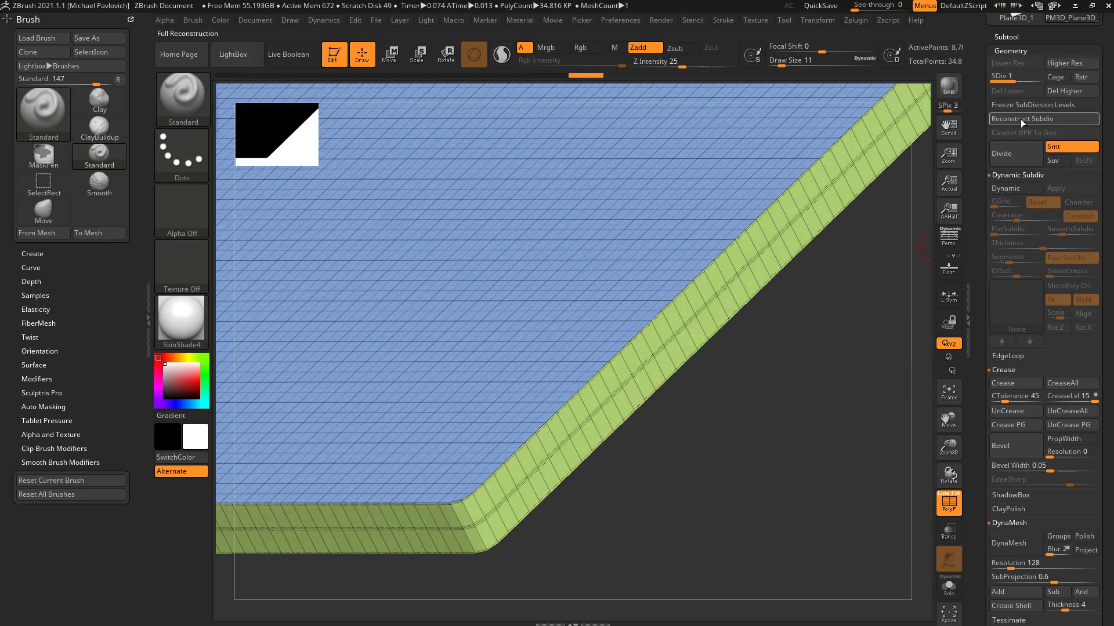
click(1021, 119)
click(1020, 120)
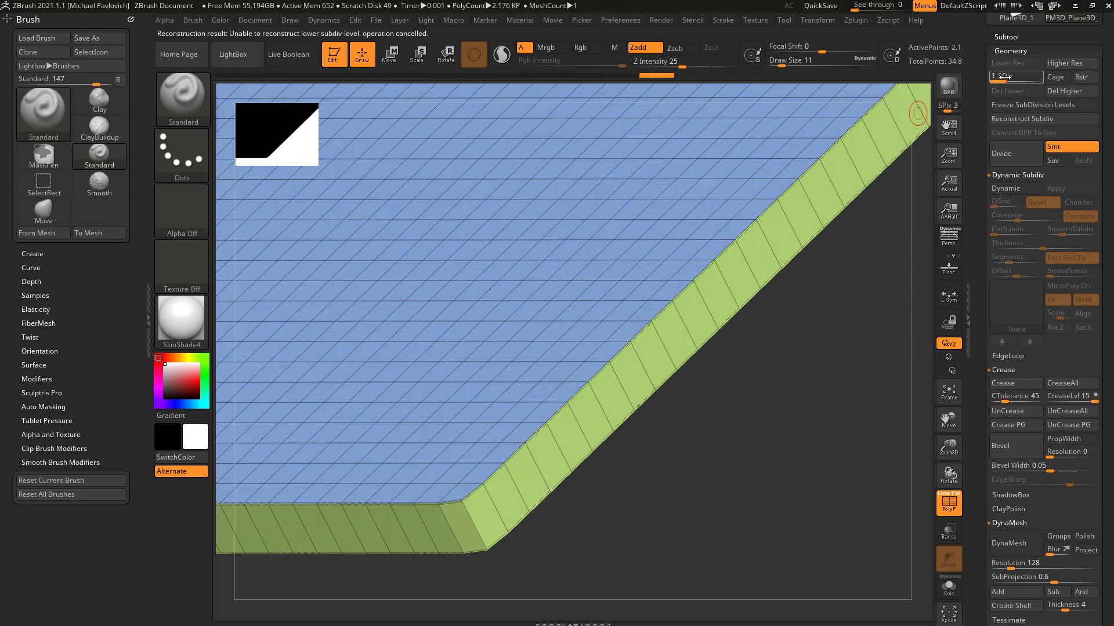
drag(1004, 78, 1040, 77)
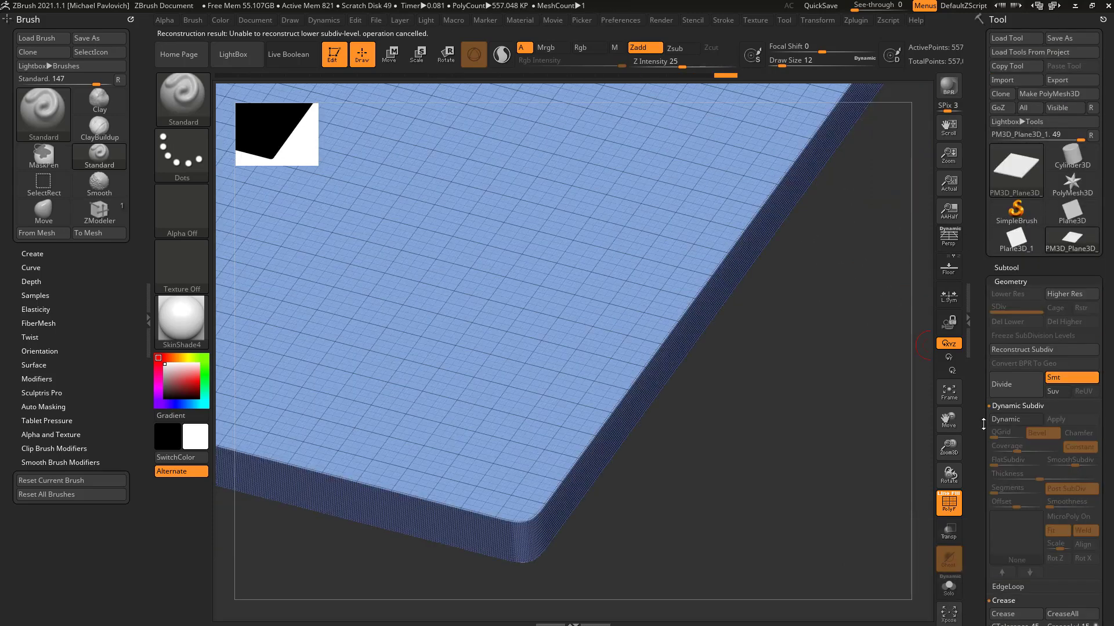
- Undo the applied dynamic geometry and lower the SmoothSubdiv level of the thickened plane
key(ctrl+z)
key(ctrl+z)
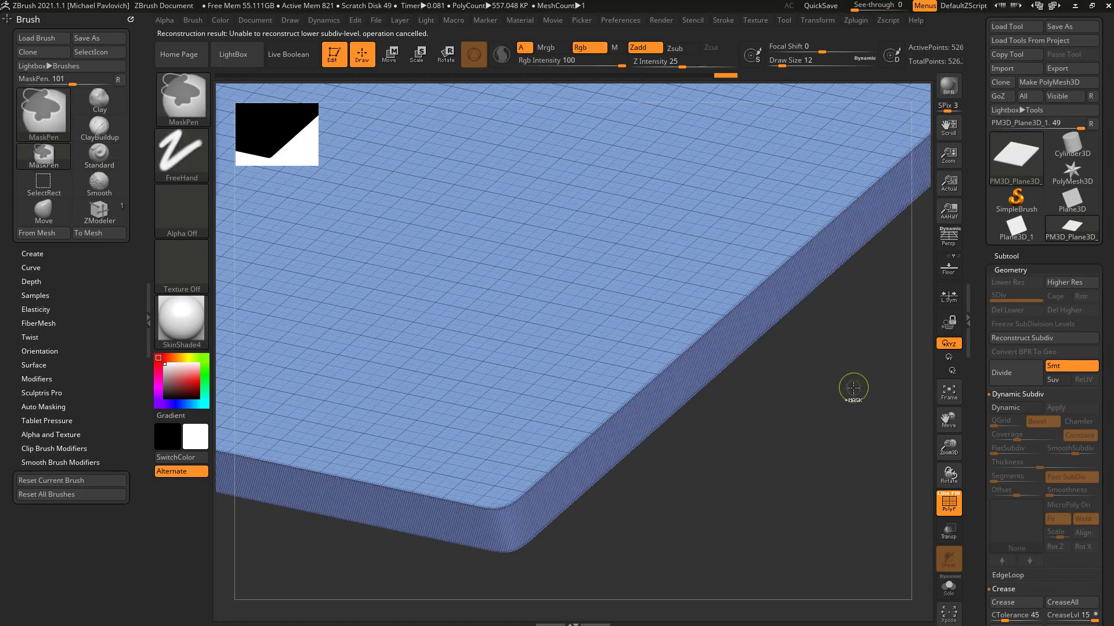
mouse_move(861, 412)
ctrl+right_down()
mouse_move(835, 432)
mouse_move(858, 409)
ctrl+right_up()
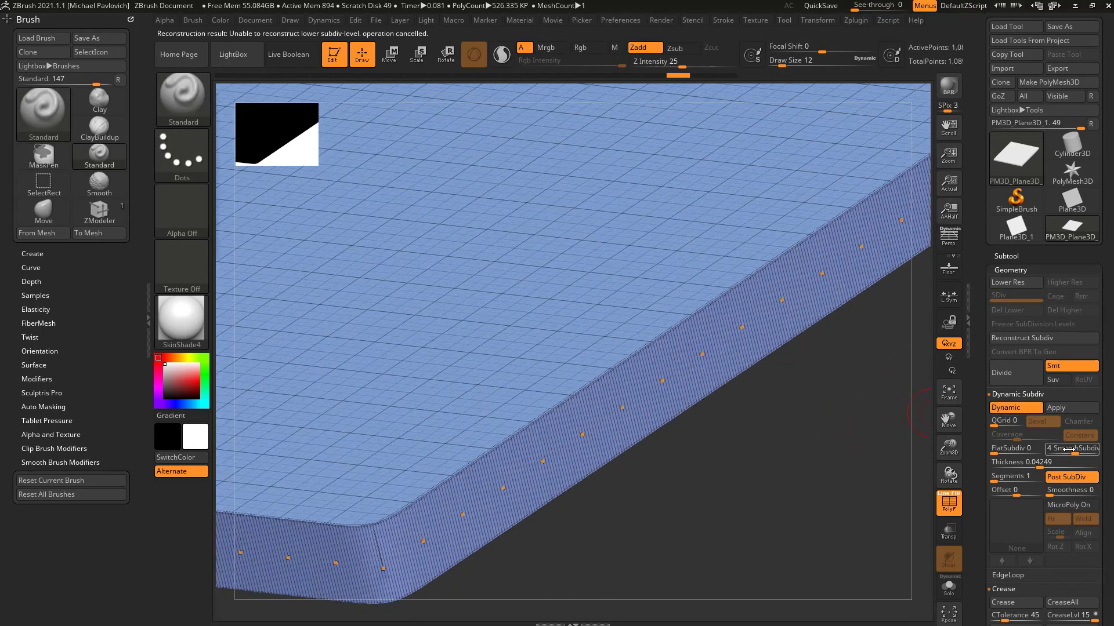
right_drag(851, 453, 876, 446)
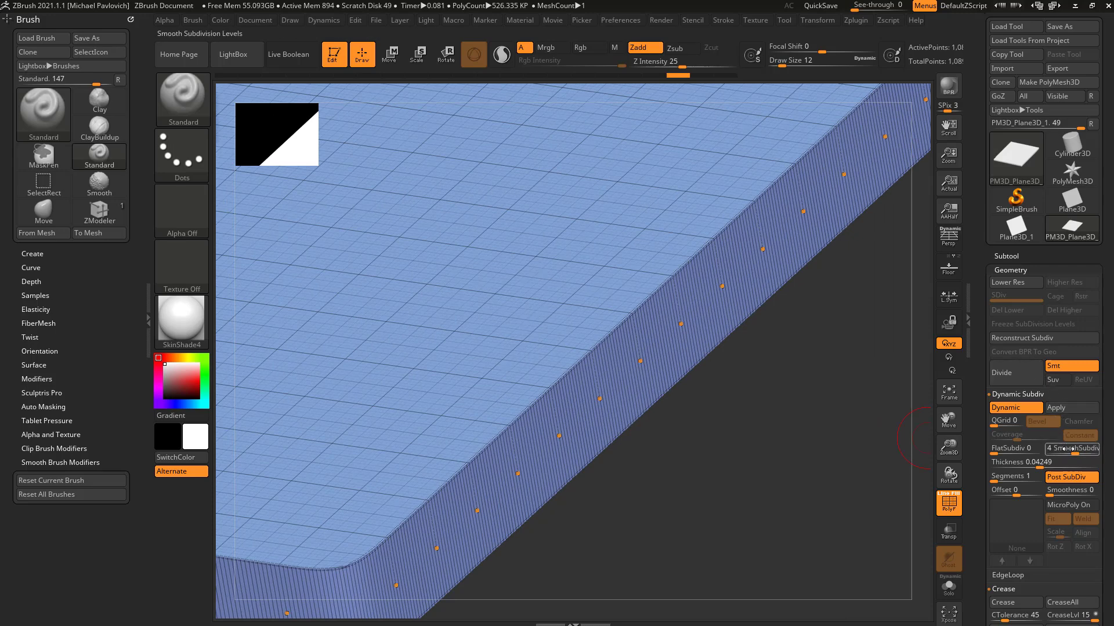
drag(1068, 449, 1059, 454)
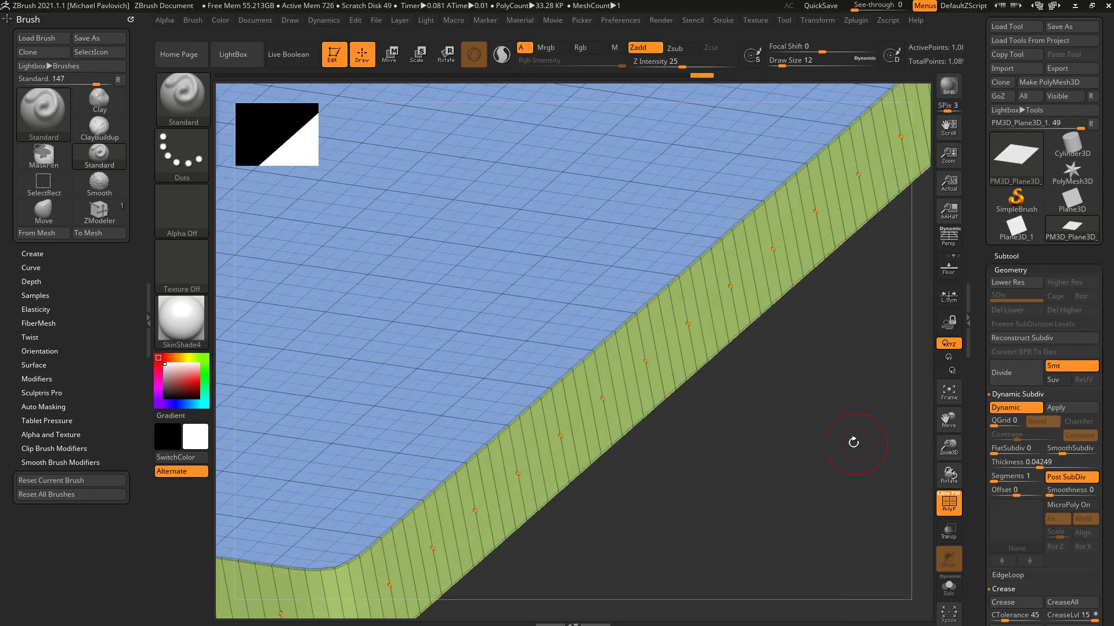
- Set the dynamic thickness Segments to 5 and apply Dynamic Subdiv to the plane as real geometry
drag(731, 421, 765, 409)
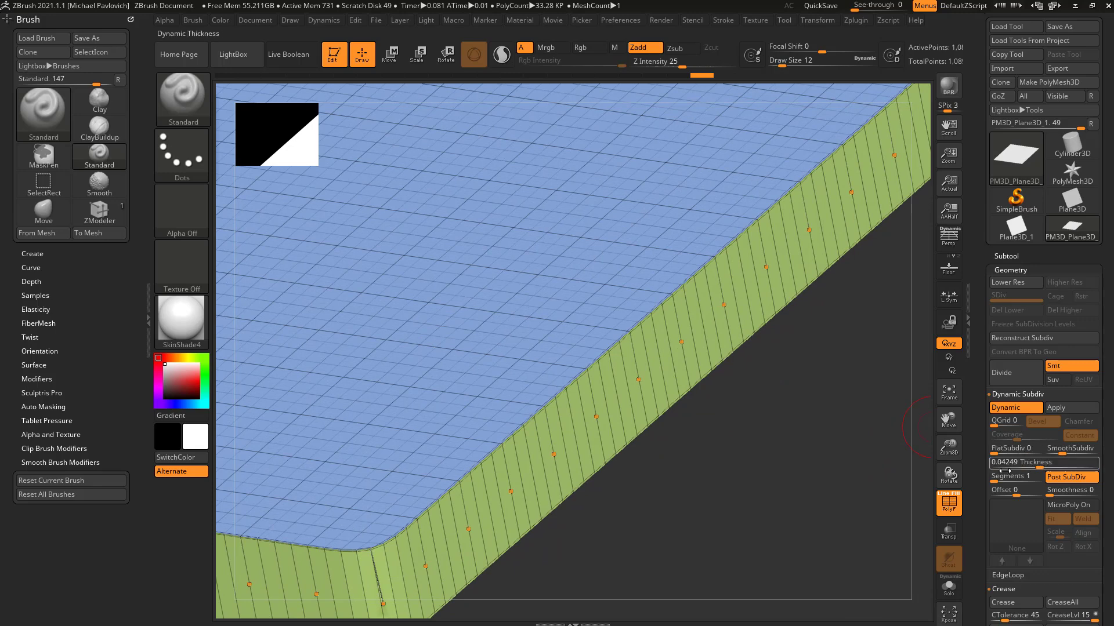
drag(1012, 477, 1012, 477)
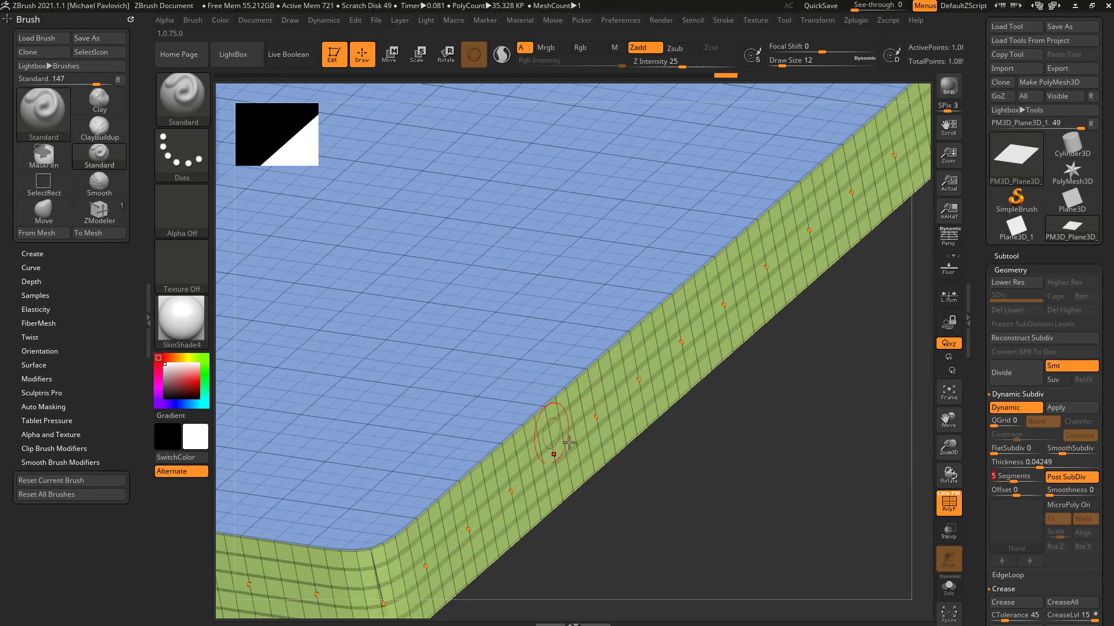
ctrl+right_drag(569, 443, 650, 431)
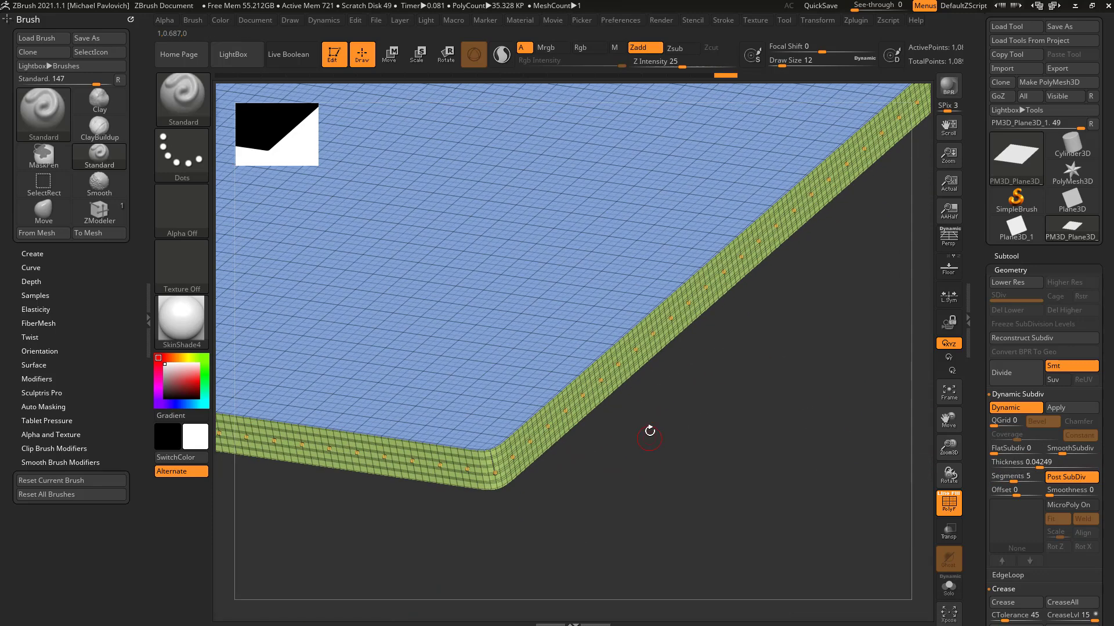
click(1056, 408)
alt+right_drag(813, 432, 848, 489)
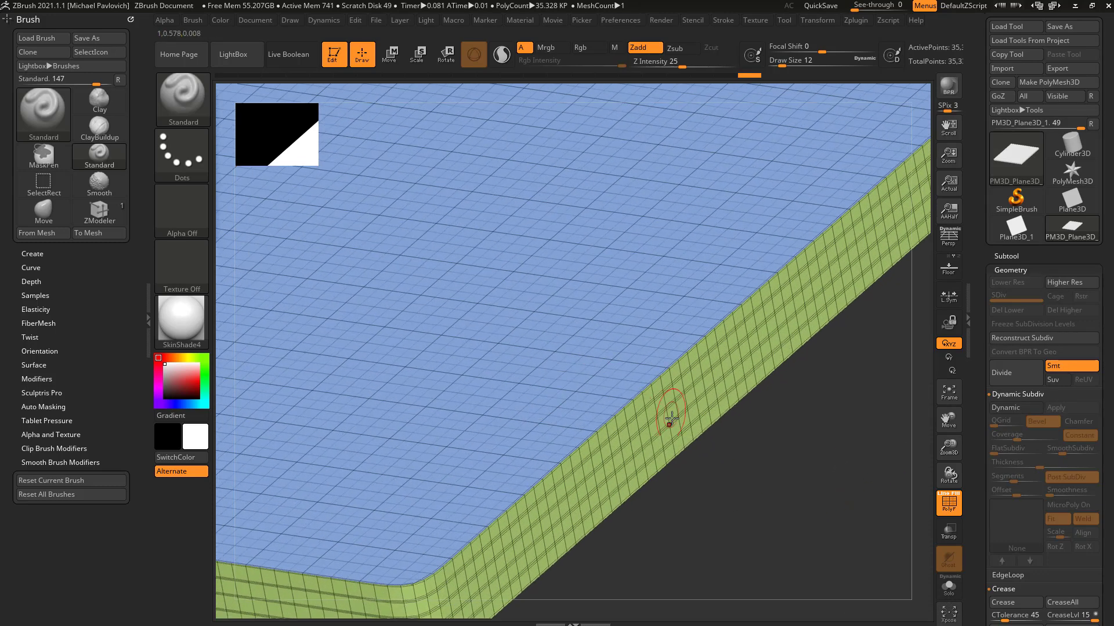
- Smooth and sculpt the long edge between the plane's top face and its side with short test strokes
mouse_move(661, 373)
shift+mouse_down()
mouse_move(666, 360)
mouse_move(625, 397)
shift+mouse_up()
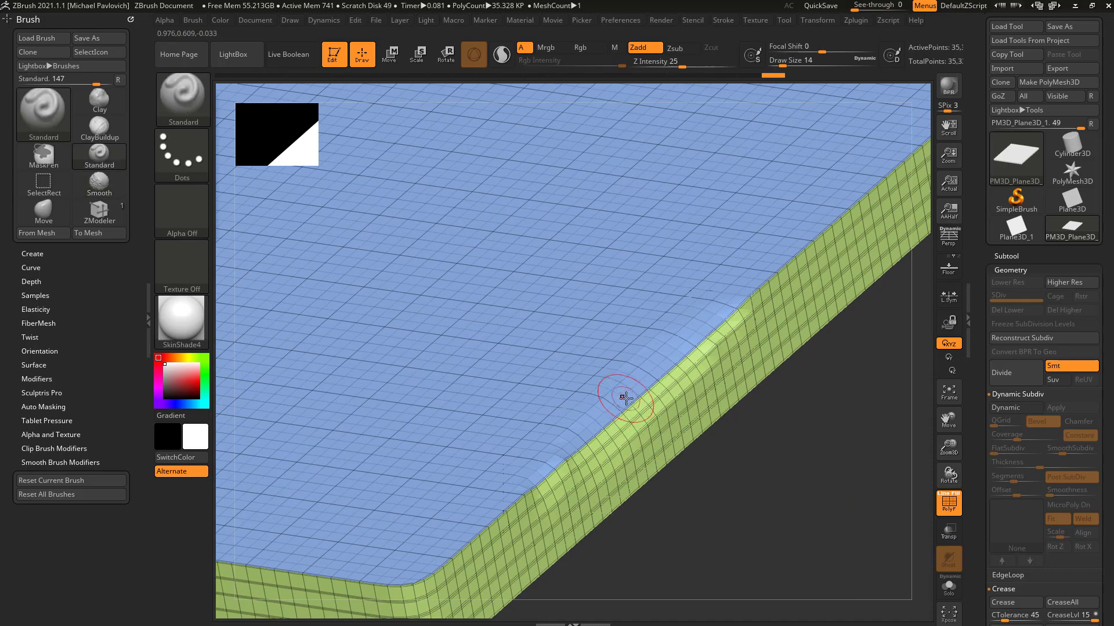
key(bracketleft)
right_drag(702, 441, 755, 442)
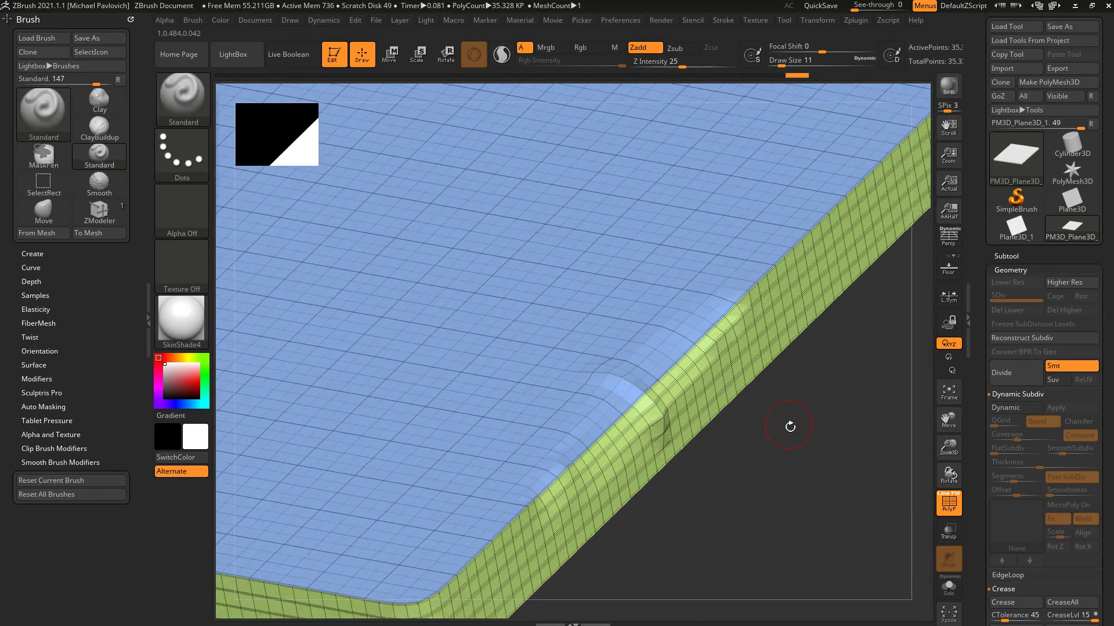
- Undo the test strokes and step the history back to the original flat plane without thickness
key(ctrl+z)
key(ctrl+z)
alt+right_drag(849, 456, 808, 457)
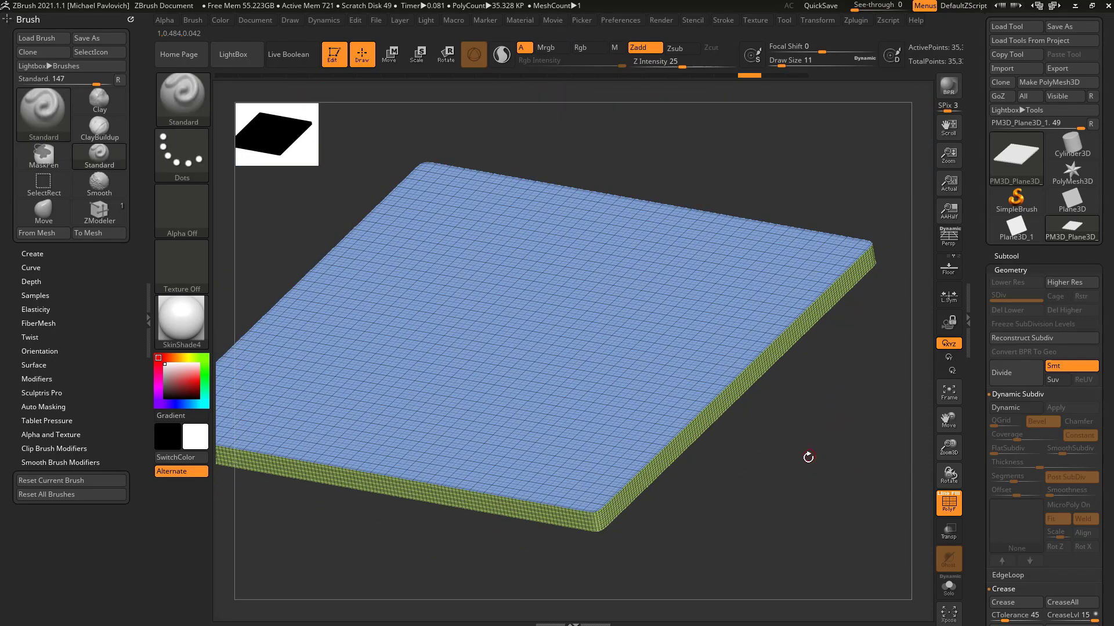
drag(808, 458, 747, 117)
drag(749, 76, 168, 76)
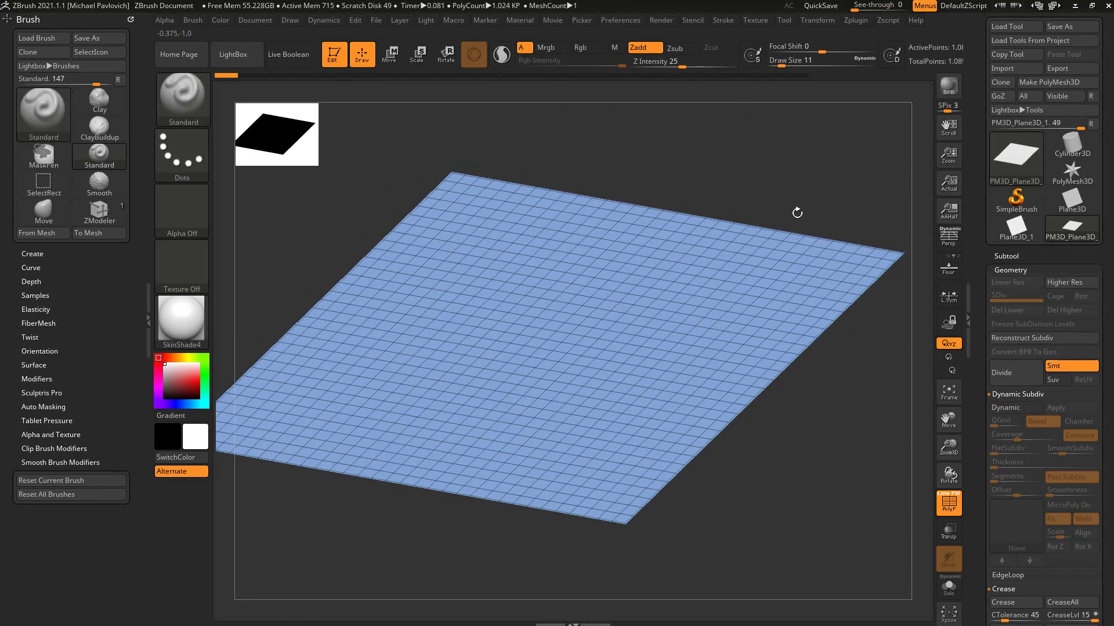
- Turn on Dynamic Subdiv for the plane and set its Thickness to 0.0151
click(1003, 402)
scroll(1020, 382, down, 3)
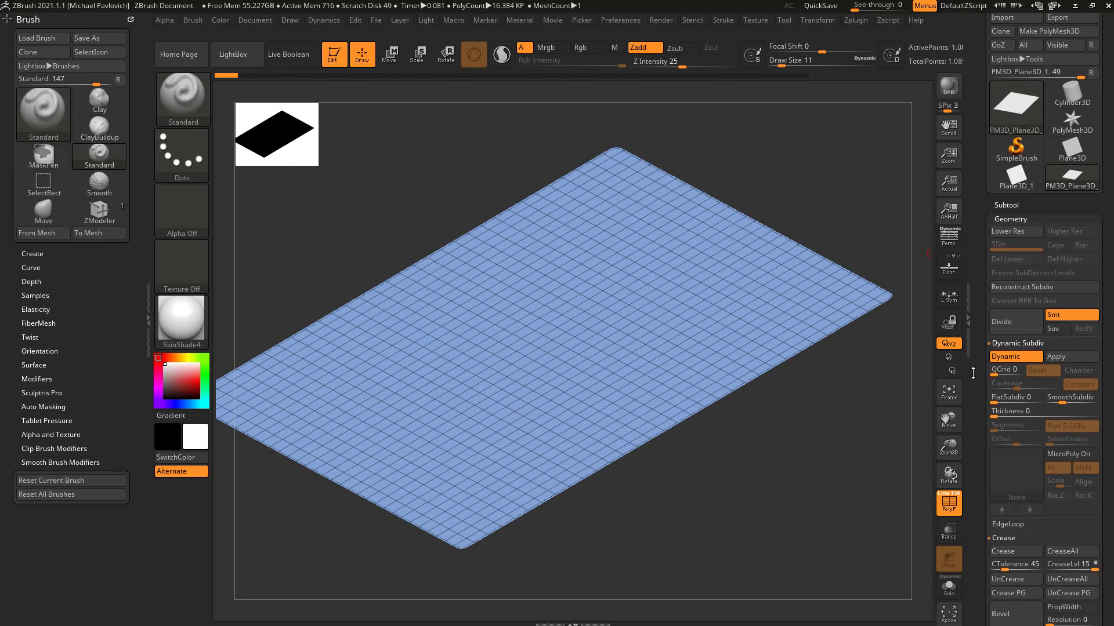
click(1014, 364)
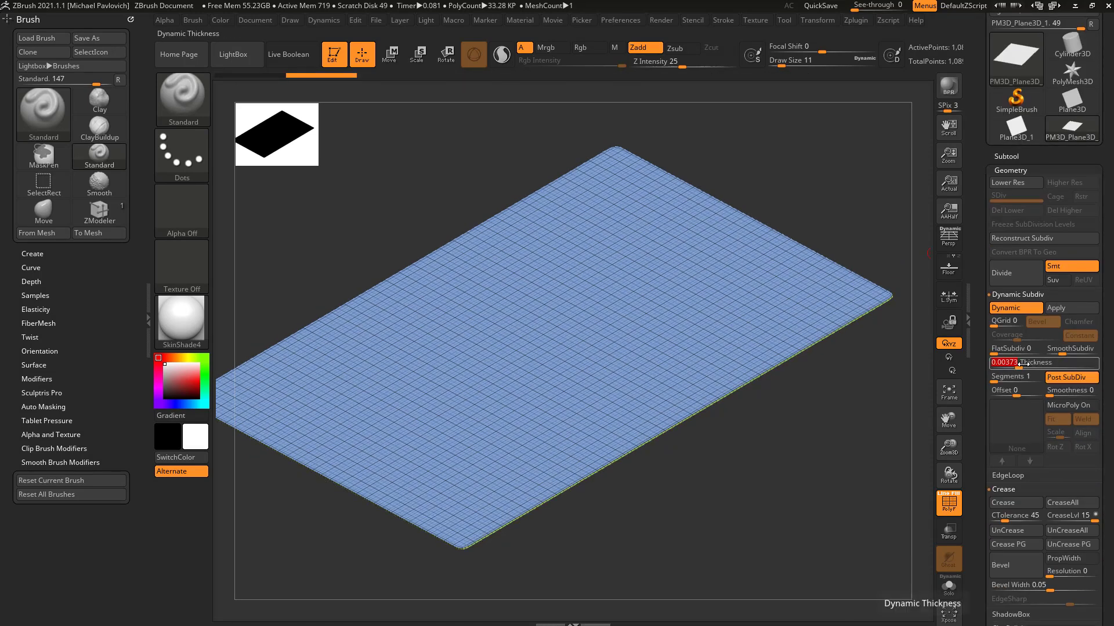
click(1029, 364)
- Set the draw size to 25 and the plane's SmoothSubdiv level to 0
click(949, 392)
key(s)
key(s)
mouse_move(870, 415)
mouse_down()
mouse_move(874, 426)
mouse_move(841, 460)
mouse_move(786, 452)
mouse_up()
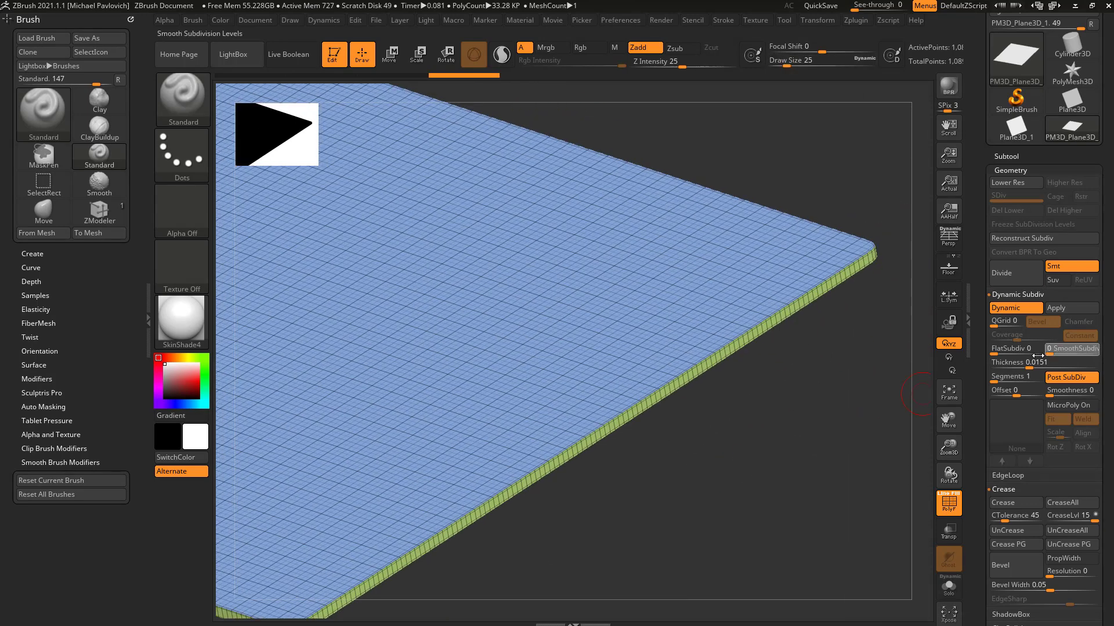
drag(1038, 356, 1036, 356)
mouse_move(836, 413)
mouse_down()
mouse_move(820, 454)
mouse_move(822, 428)
mouse_up()
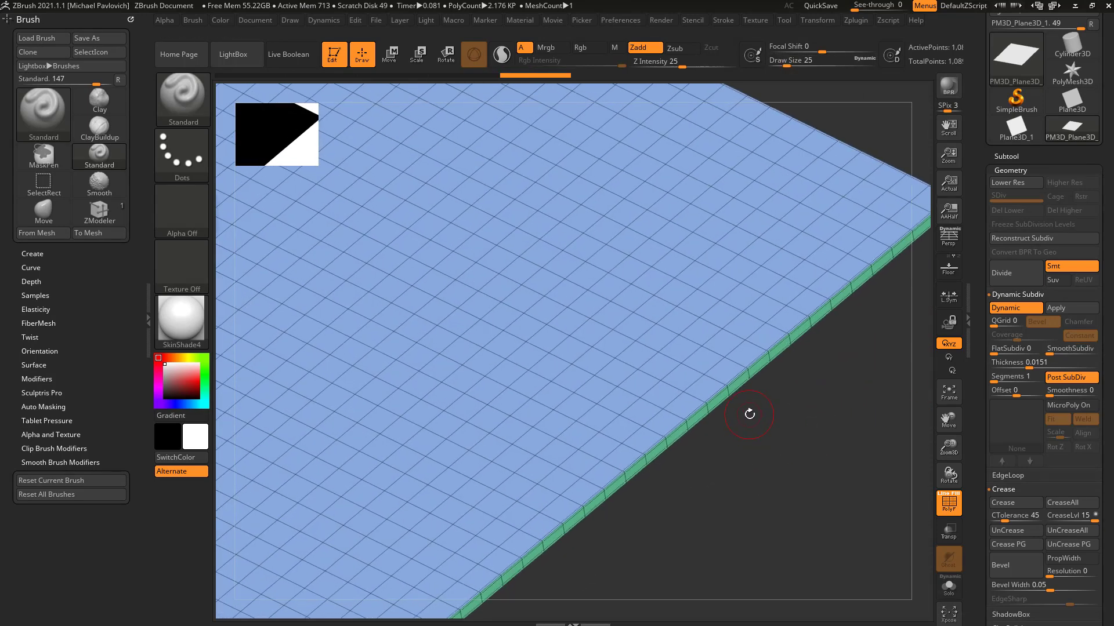
- Switch to the ZModeler brush
key(b)
key(z)
key(m)
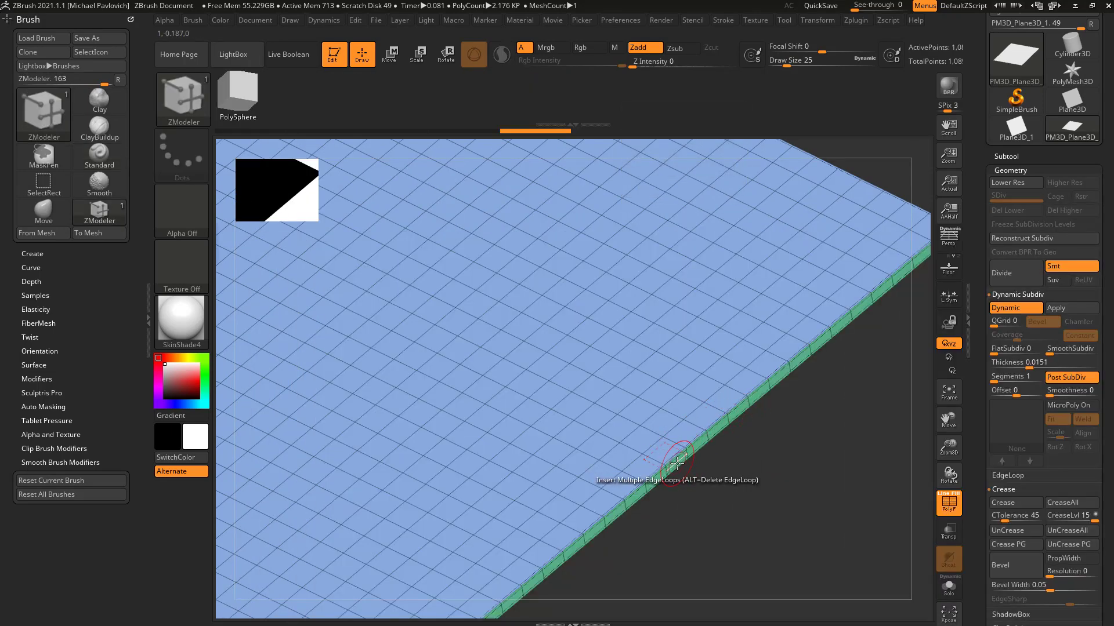
- Toggle Dynamic Subdiv off and on to compare the single-sided plane with its thickened preview
mouse_move(774, 522)
mouse_down()
mouse_move(718, 438)
mouse_move(773, 437)
mouse_move(743, 432)
mouse_move(800, 479)
mouse_move(810, 461)
mouse_up()
click(1020, 312)
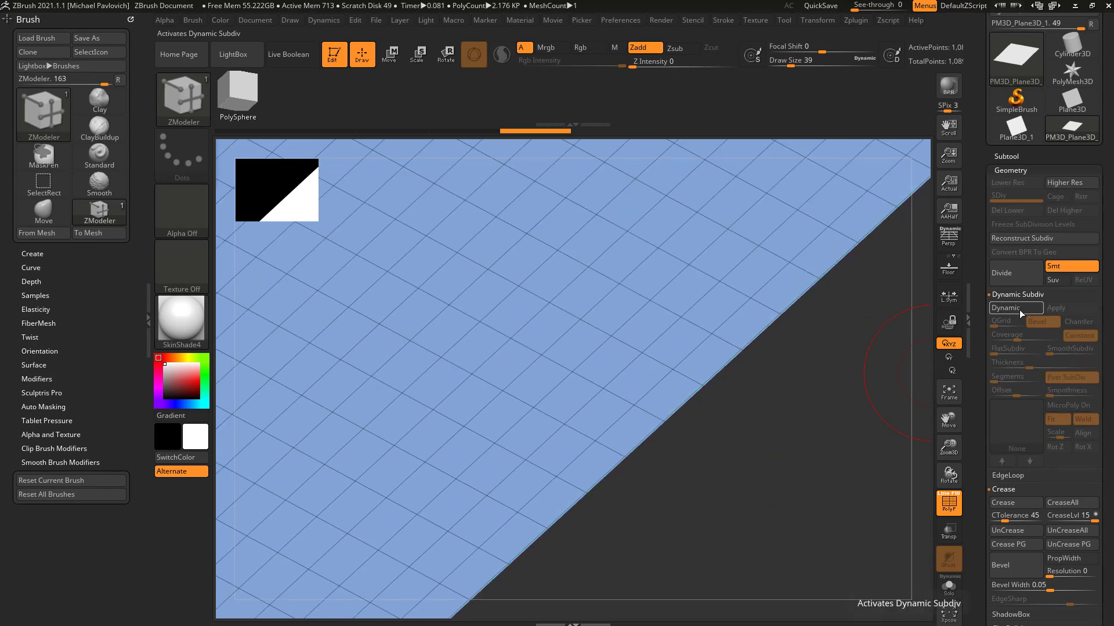
click(1018, 310)
click(1018, 310)
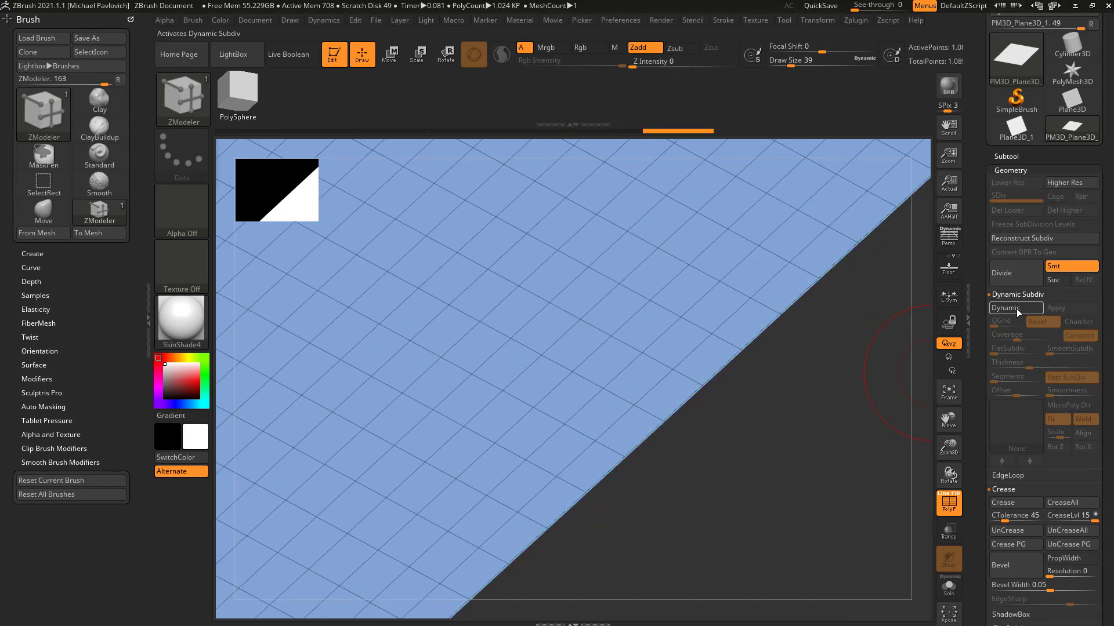
click(1018, 310)
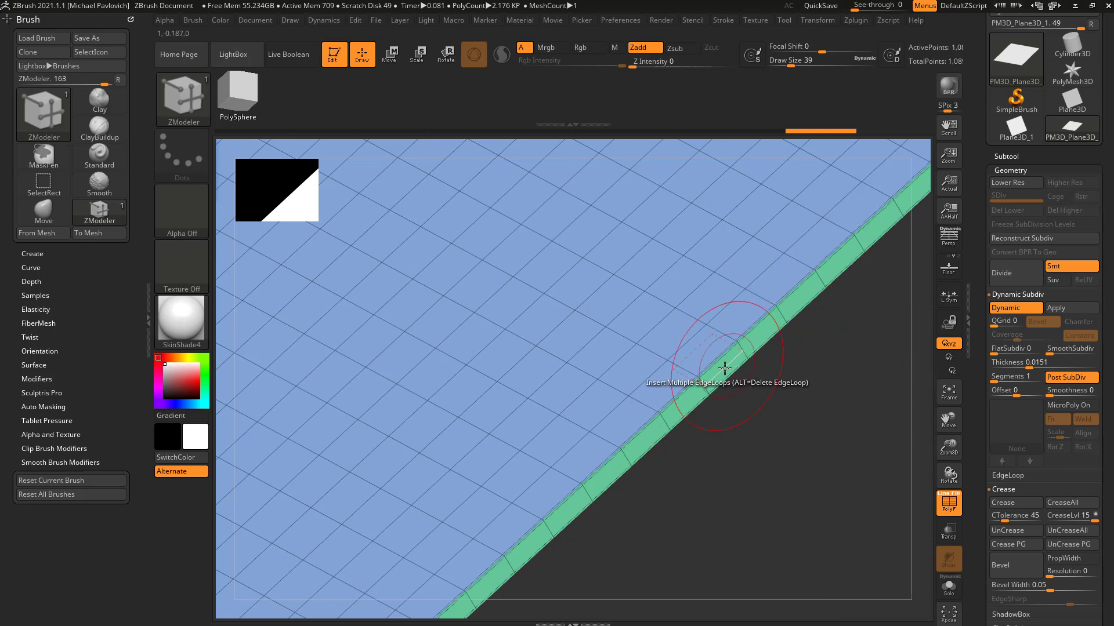
- Set the ZModeler edge action to Extrude and extrude a border edge of the plane into a three-segment, downward-curving strip
drag(823, 452, 804, 450)
key(s)
drag(804, 430, 808, 414)
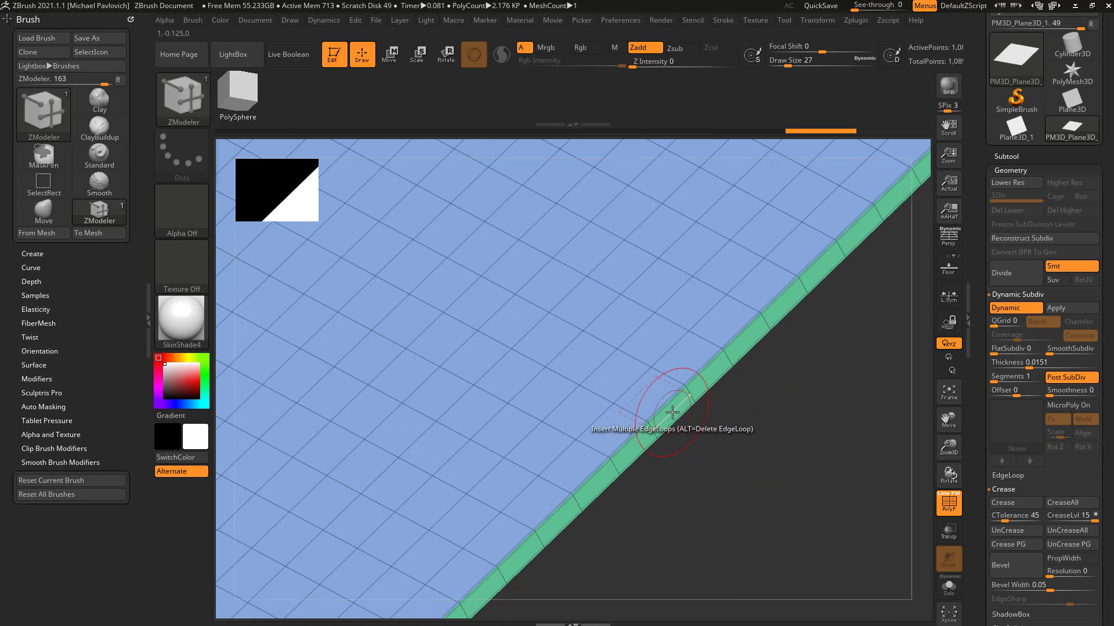
key(space)
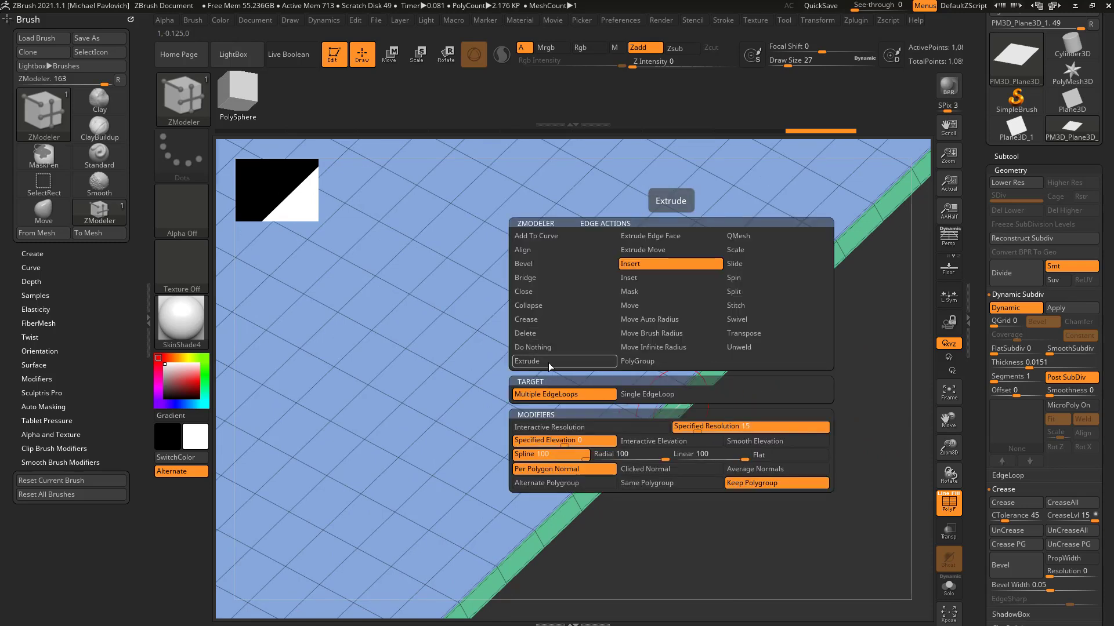
click(548, 362)
click(611, 383)
drag(676, 408, 741, 517)
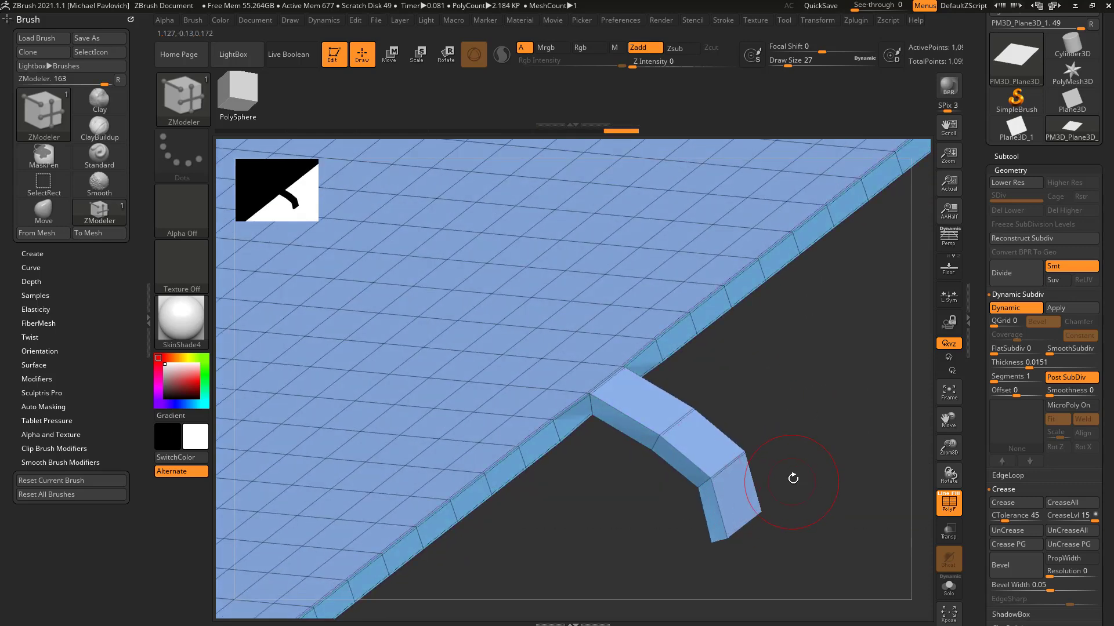
mouse_move(793, 479)
mouse_down()
mouse_move(777, 435)
mouse_move(784, 412)
mouse_up()
- Turn off Dynamic Subdiv and extrude the strip's end polygon outward from its three free edges
click(1005, 311)
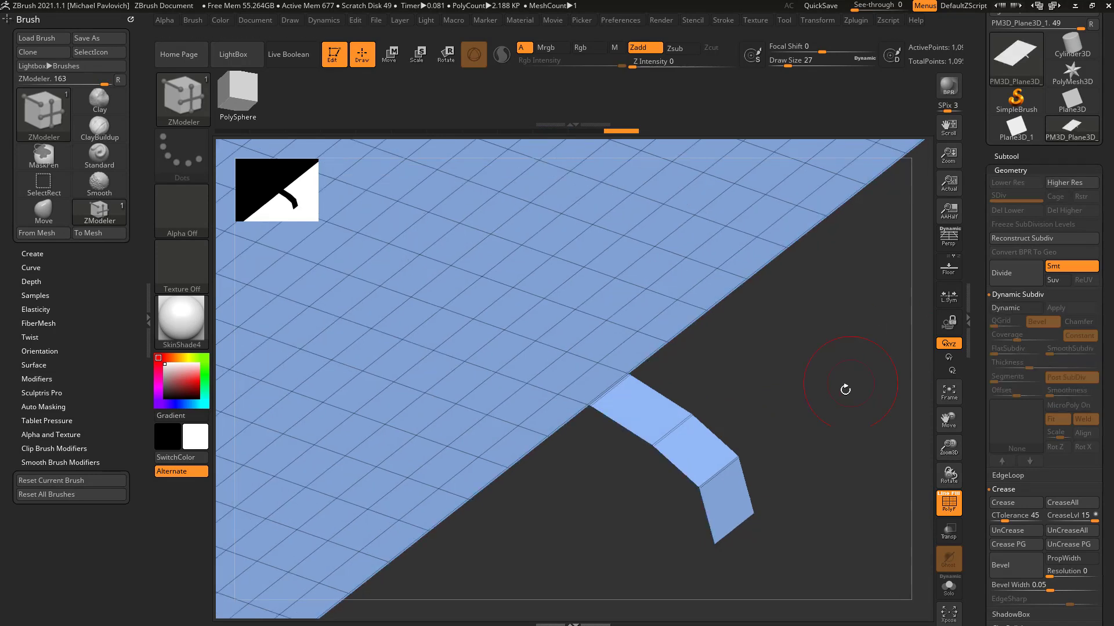
drag(738, 529, 768, 570)
drag(748, 487, 802, 439)
drag(707, 513, 641, 560)
drag(859, 493, 886, 441)
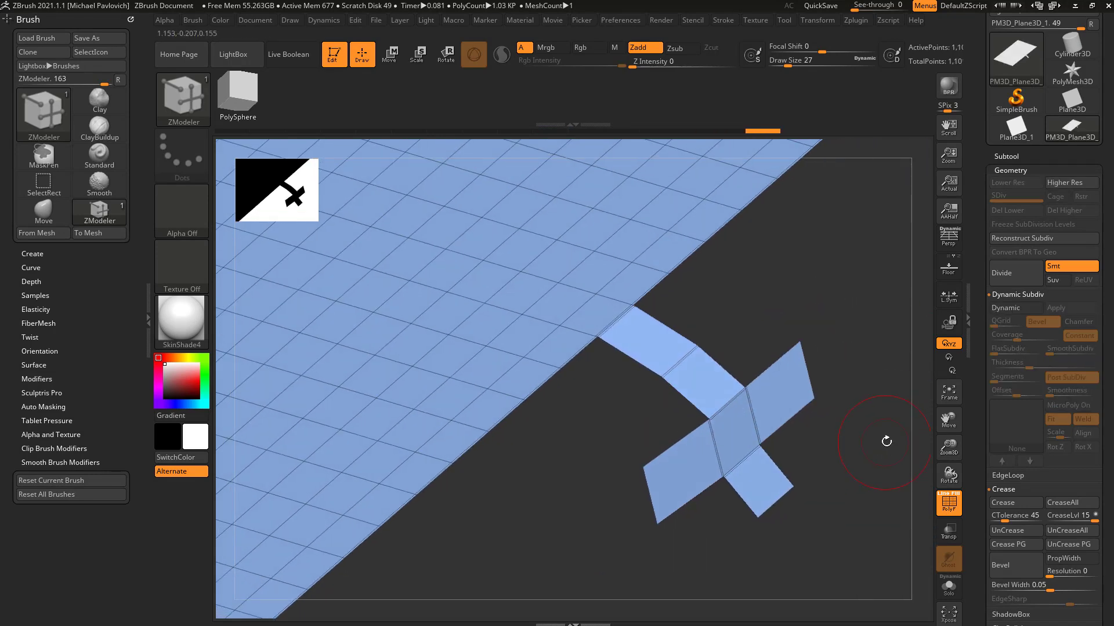
- Turn Dynamic Subdiv back on to thicken the extruded strips and try extruding another border edge
click(1021, 312)
drag(855, 402, 875, 428)
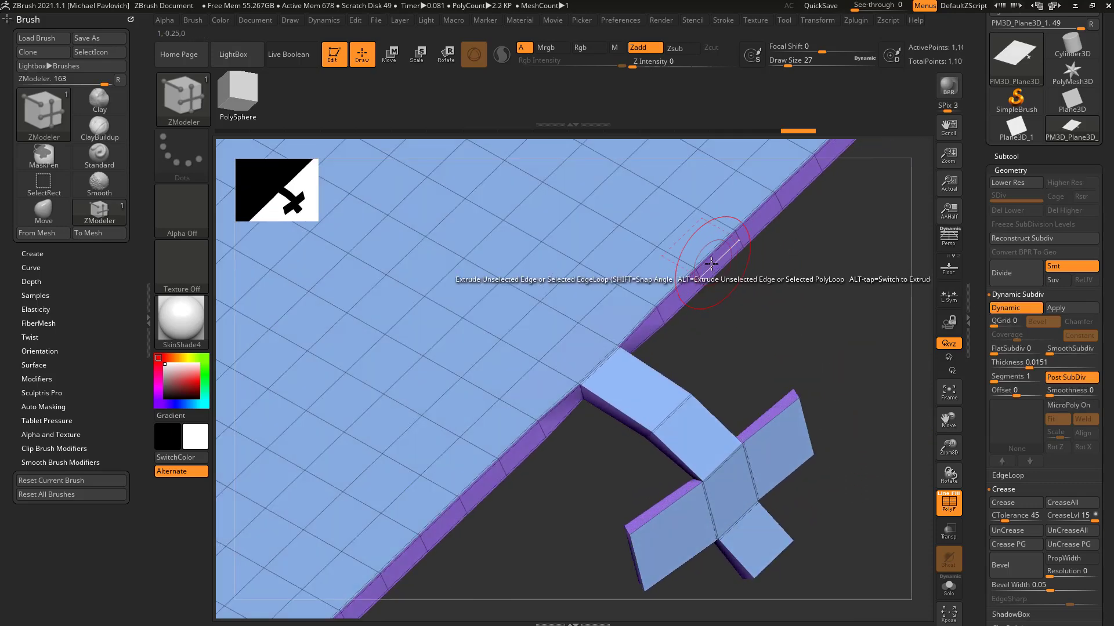
drag(725, 250, 754, 273)
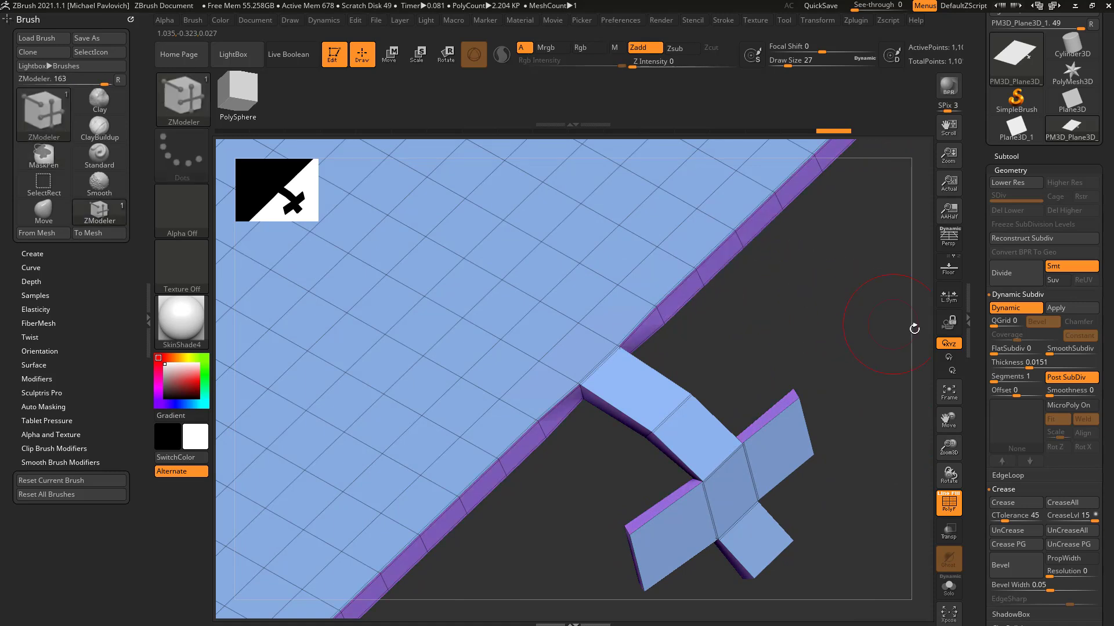
- Set the dynamic thickness Offset to -100 and extrude three more strips along the plane's border
mouse_move(986, 394)
mouse_down()
mouse_move(975, 408)
mouse_move(1020, 393)
mouse_move(979, 396)
mouse_up()
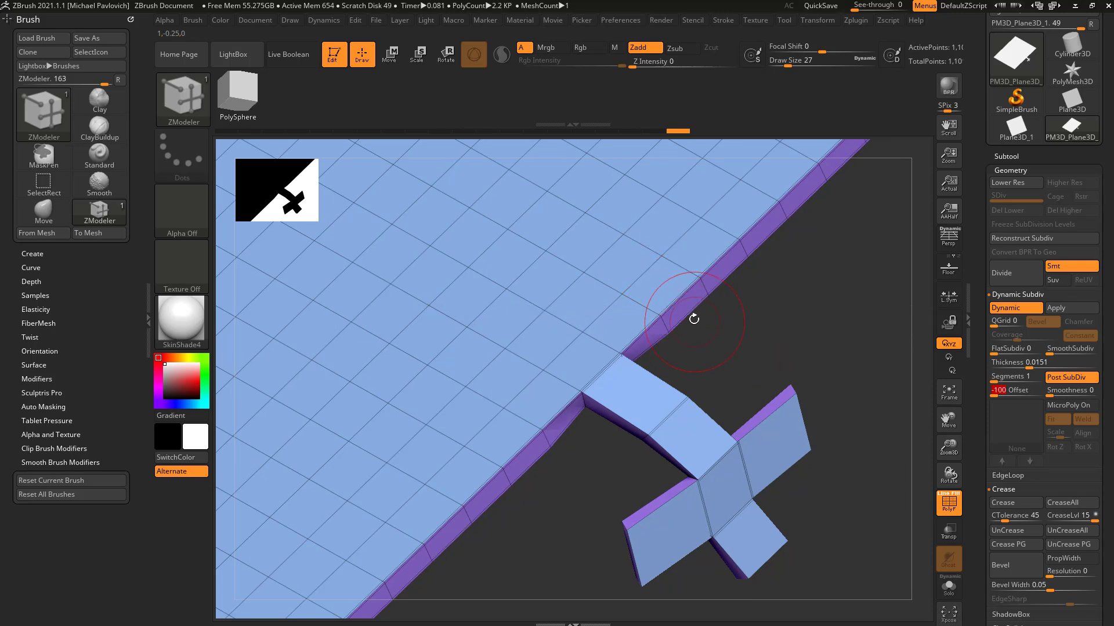
drag(694, 318, 736, 352)
alt+drag(807, 238, 654, 368)
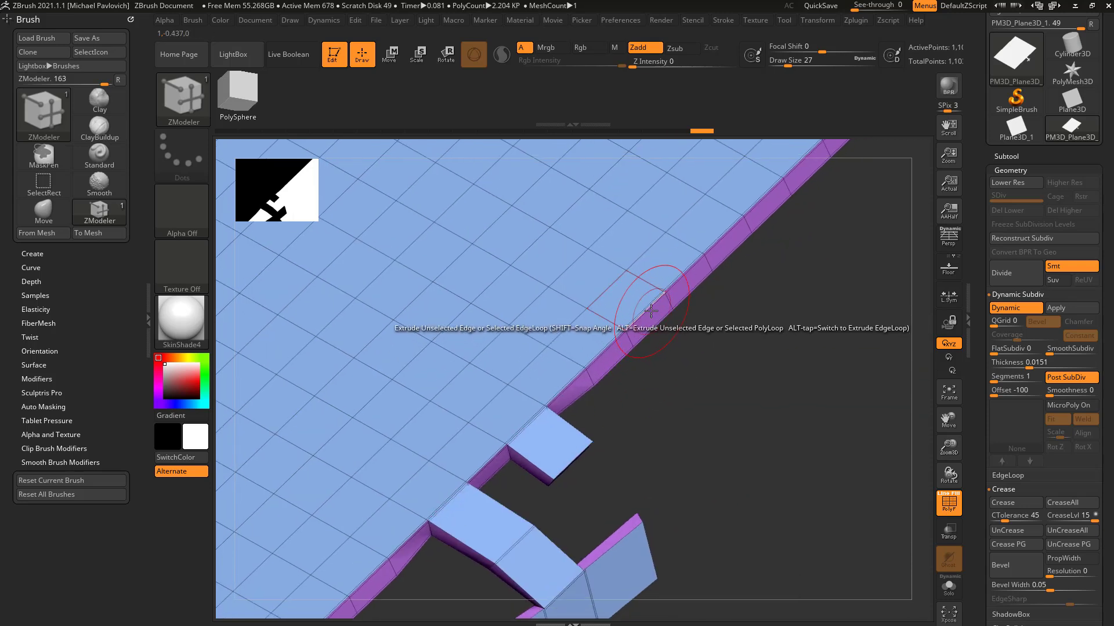
drag(645, 312, 712, 358)
alt+drag(732, 400, 711, 355)
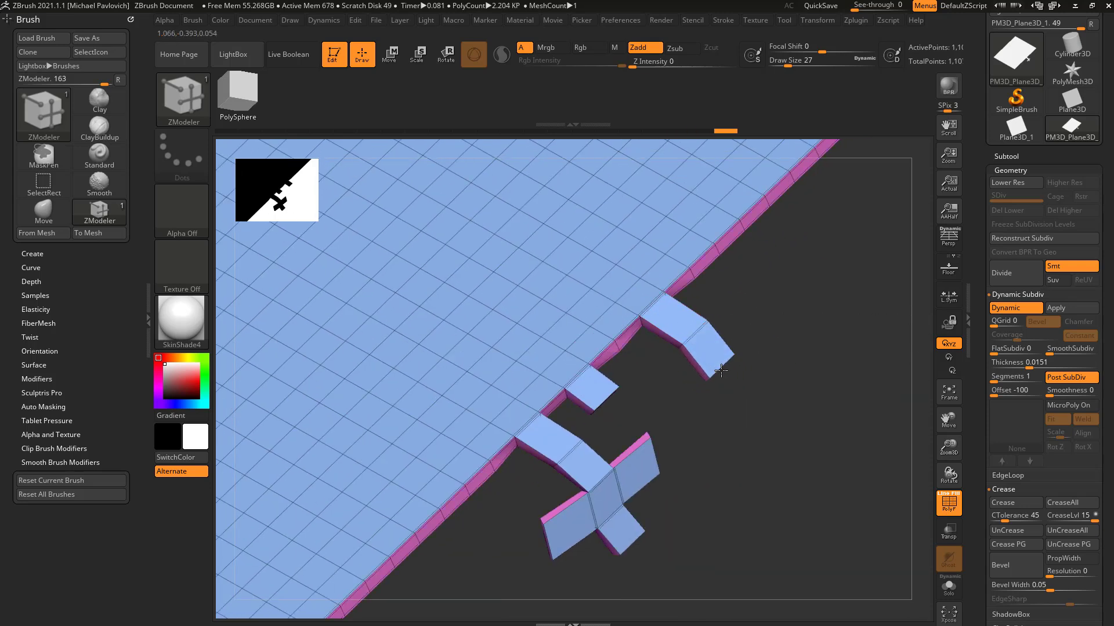
drag(687, 270, 730, 281)
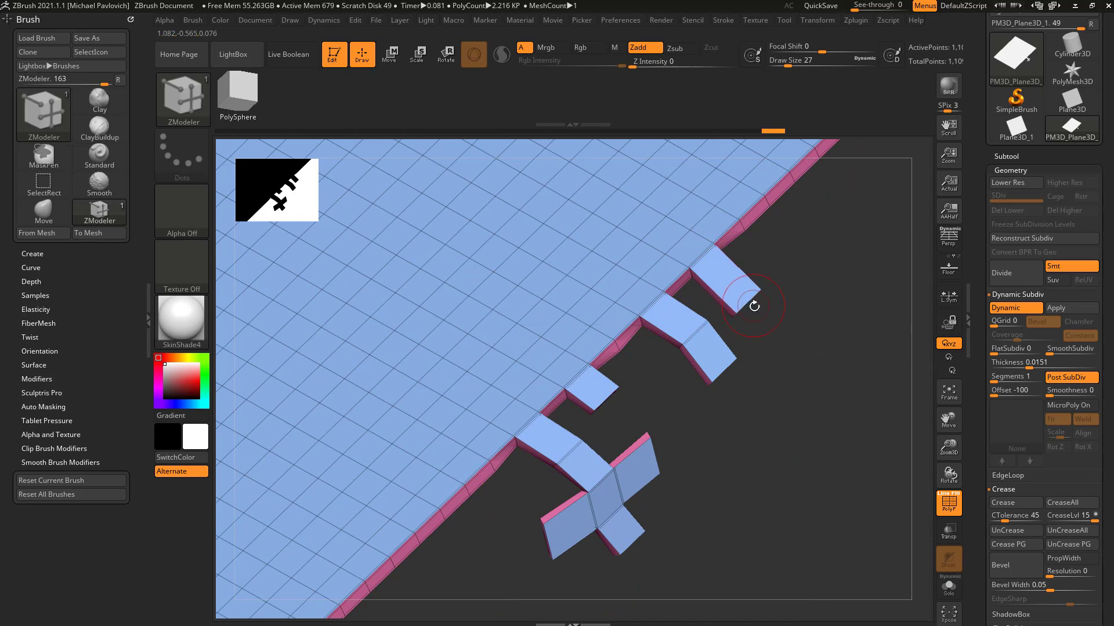
- Set the dynamic thickness Offset to 100, check the plane's underside and turn off Dynamic Subdiv
drag(1037, 394, 999, 389)
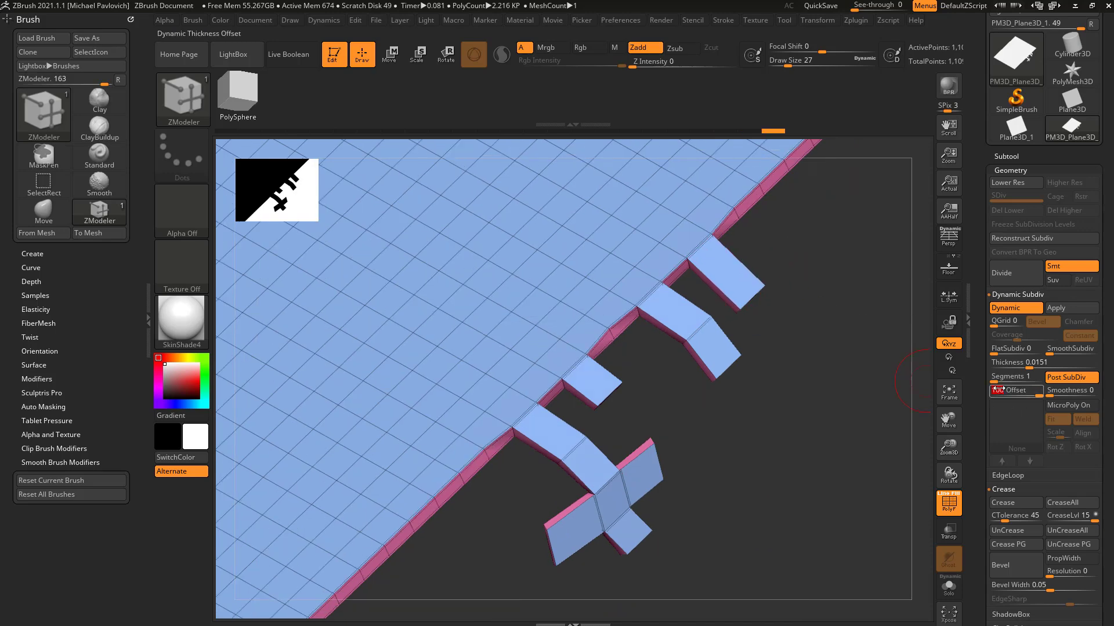
drag(720, 541, 581, 266)
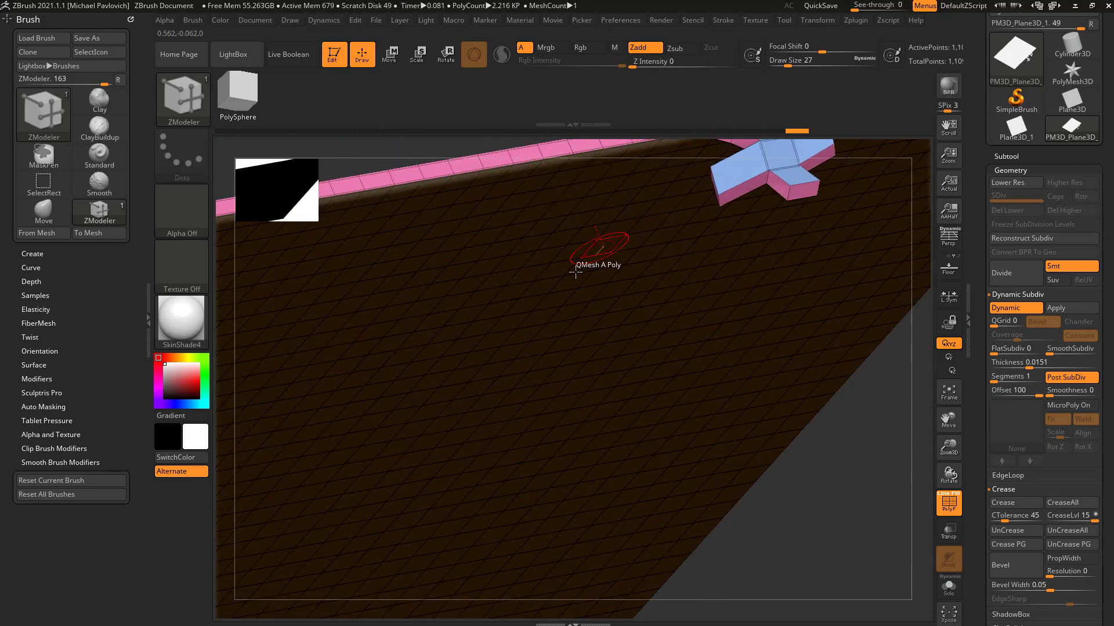
drag(880, 402, 724, 480)
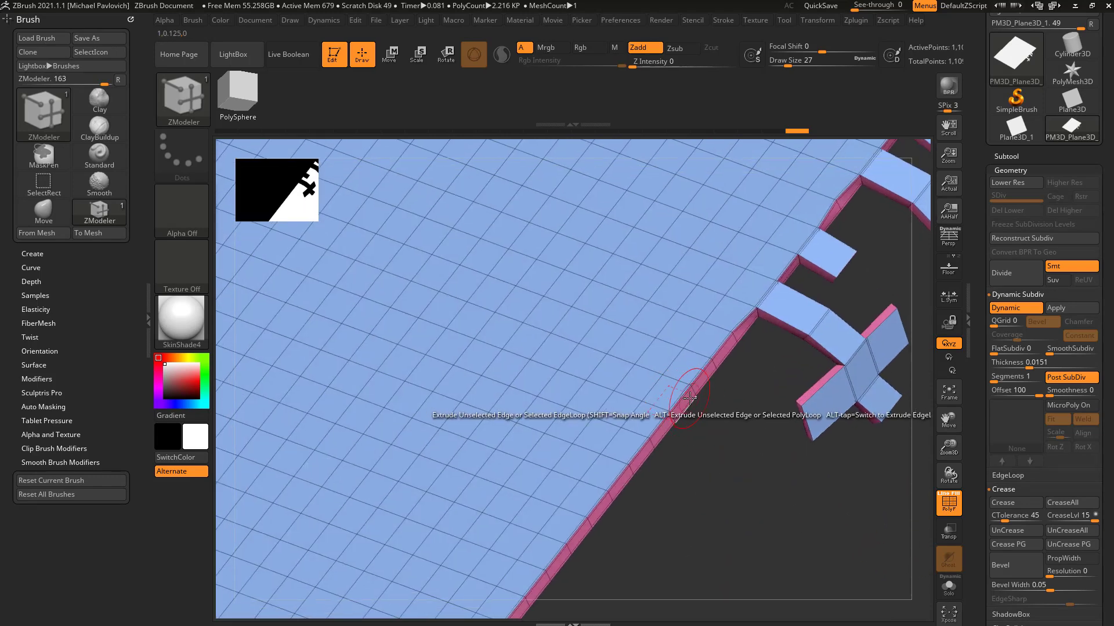
drag(709, 408, 730, 394)
click(1015, 308)
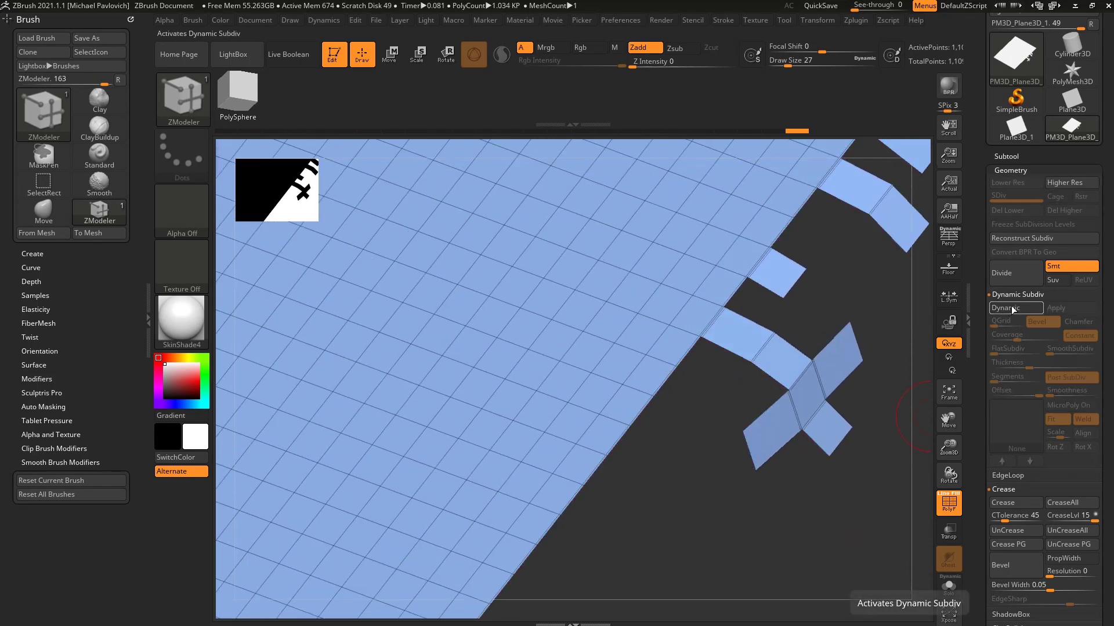
- Toggle Dynamic Subdiv on and off to compare the thickened strips with the flat plane, leaving it on
click(1015, 308)
click(1015, 308)
click(1015, 308)
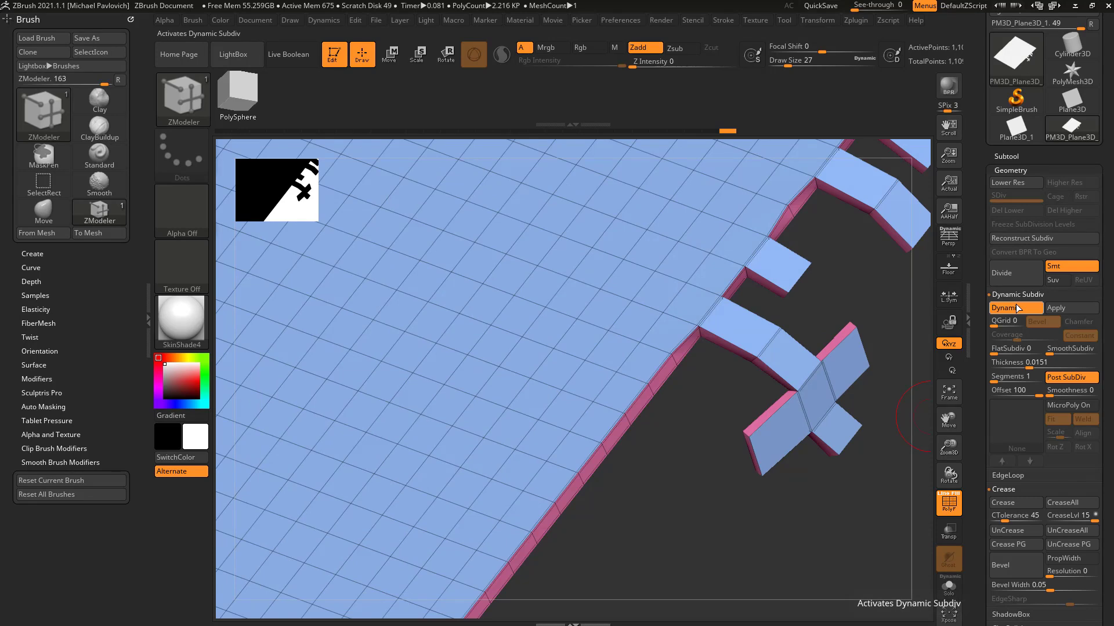
- Set the dynamic thickness Offset to -100 and toggle Dynamic Subdiv to compare the border strips with and without thickness
drag(1000, 390, 994, 381)
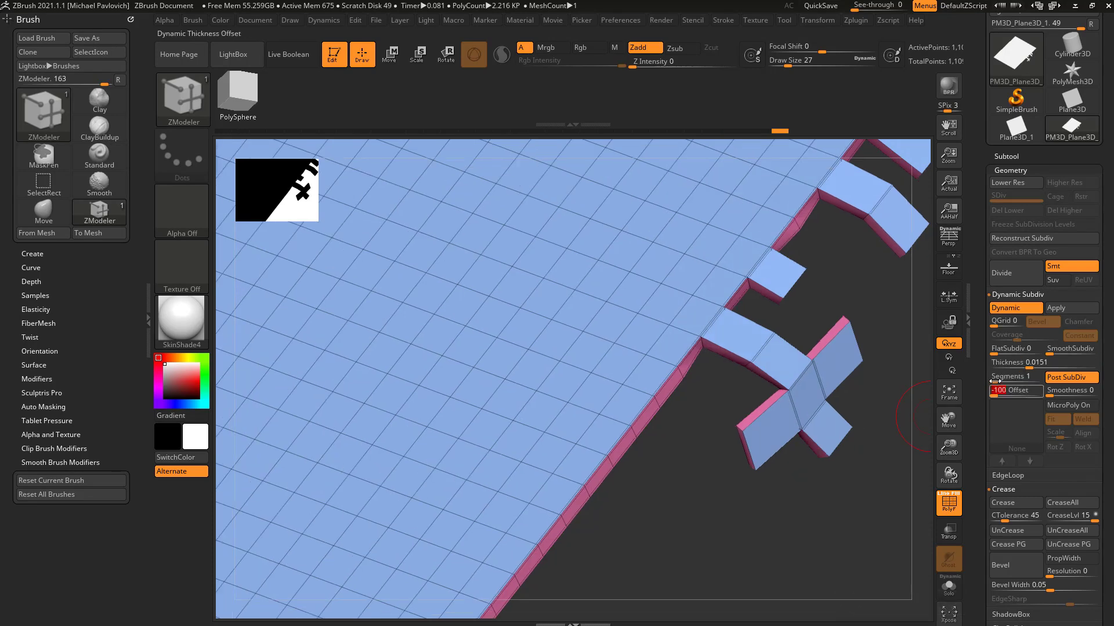
click(1018, 308)
click(1018, 308)
click(1019, 308)
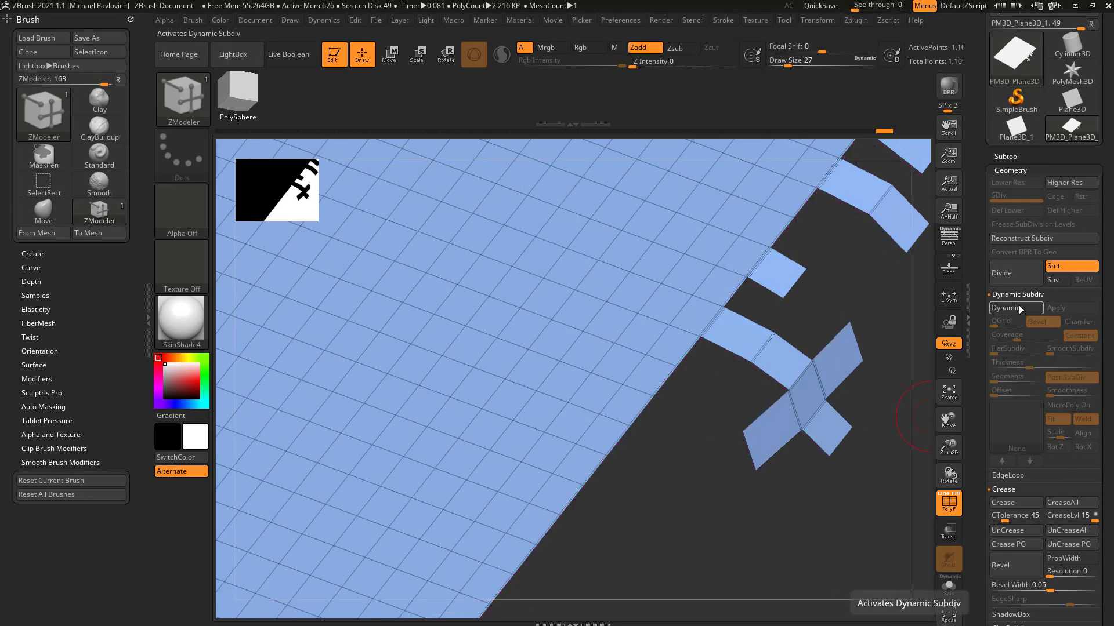
- Turn Dynamic Subdiv back on, set the thickness Offset to 0, and toggle the effect to compare the plane's border
click(1019, 308)
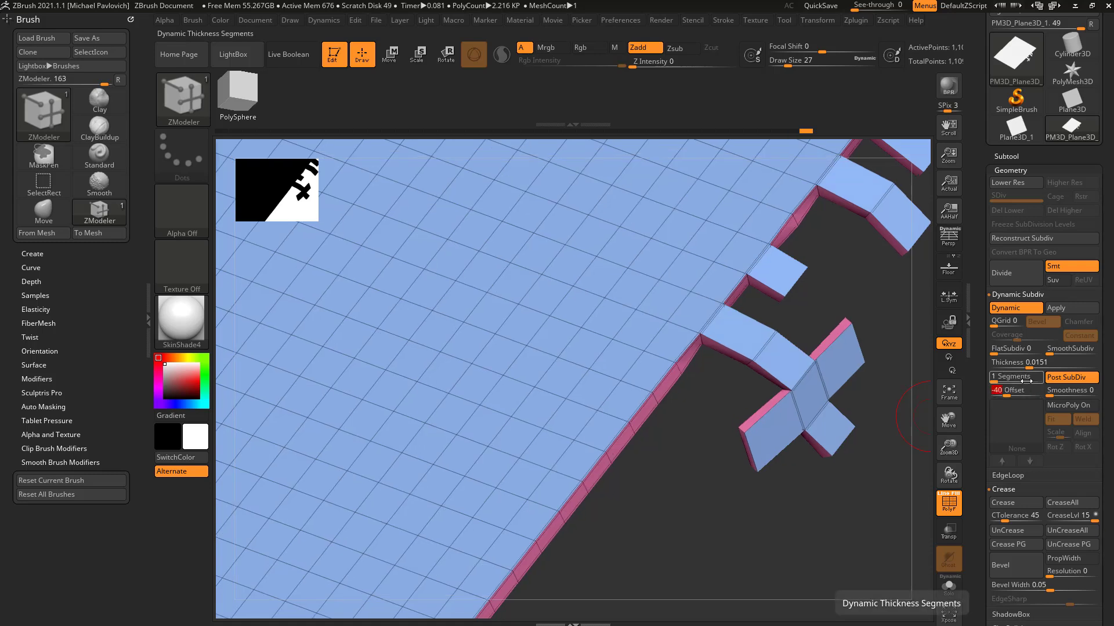
drag(1026, 381, 1036, 381)
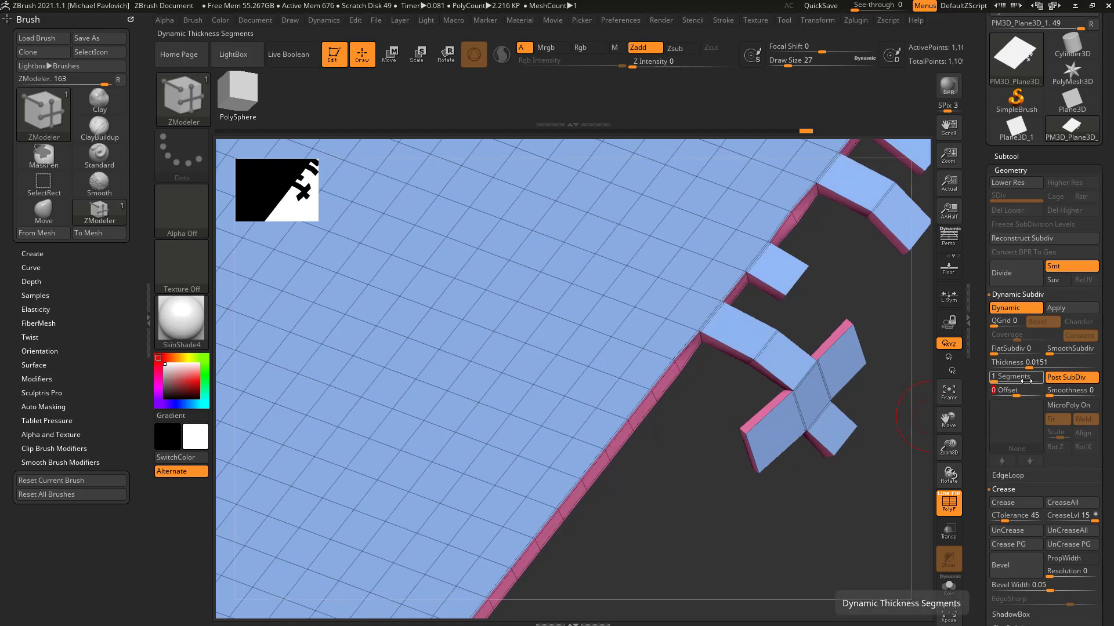
click(1015, 310)
click(1016, 311)
alt+drag(642, 574, 725, 462)
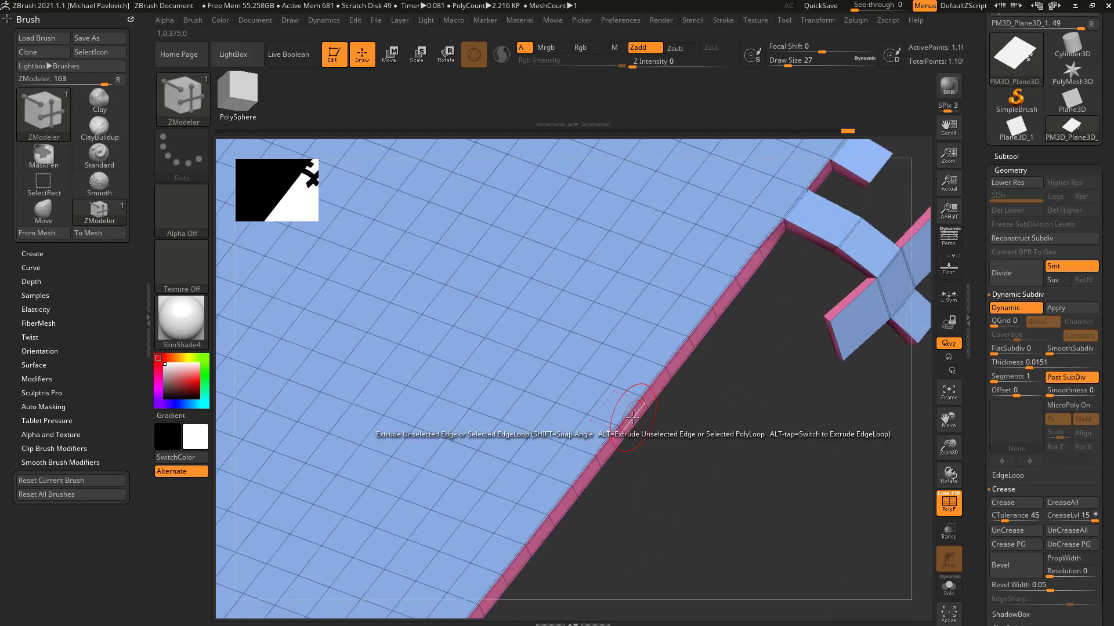